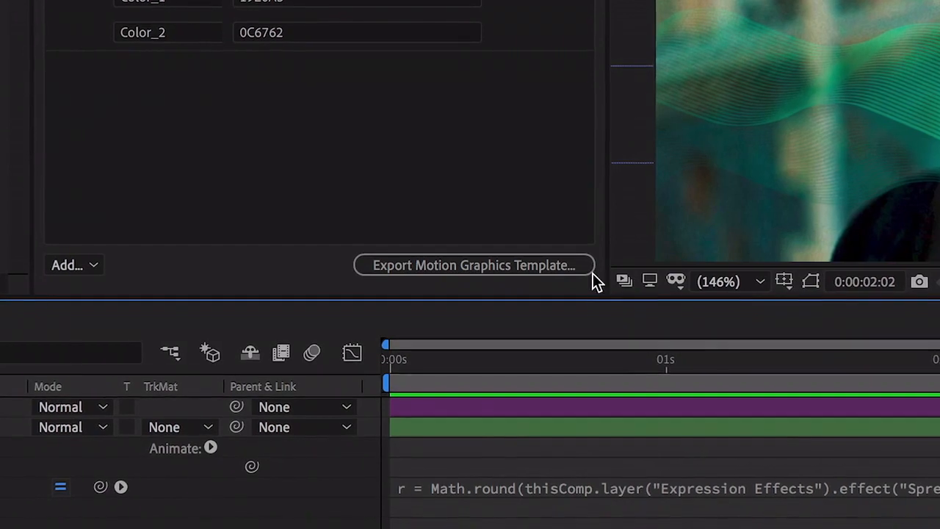
# Export the spreadsheet-driven composition as a Motion Graphics template
pyautogui.click(582, 263)
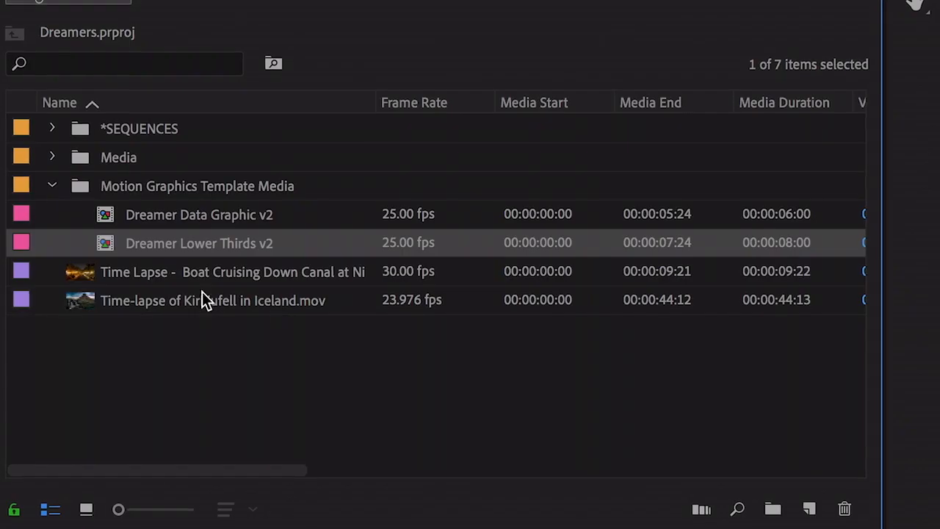
pyautogui.moveTo(103, 247); pyautogui.dragTo(897, 340)
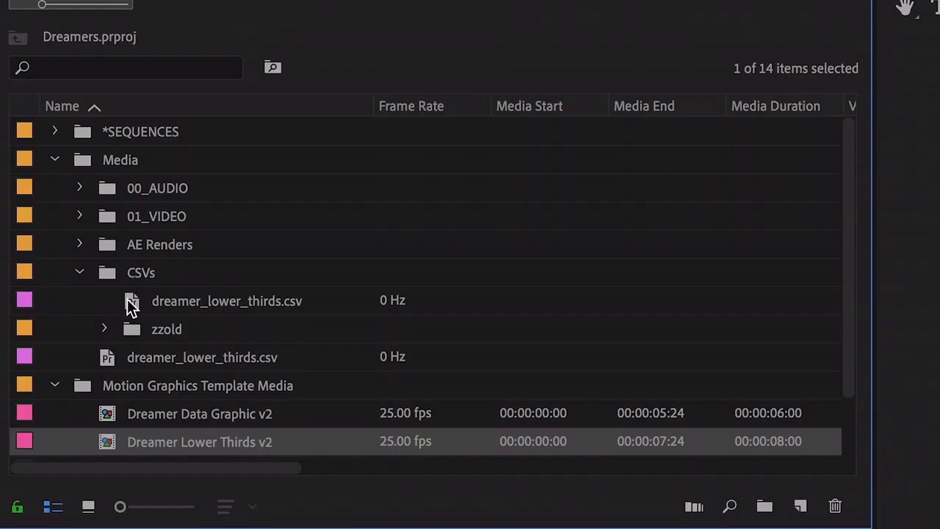
# In Premiere Pro, link dreamer_lower_thirds.csv to the lower third graphic's spreadsheet data and change its spreadsheet row
pyautogui.moveTo(126, 304); pyautogui.dragTo(622, 267)
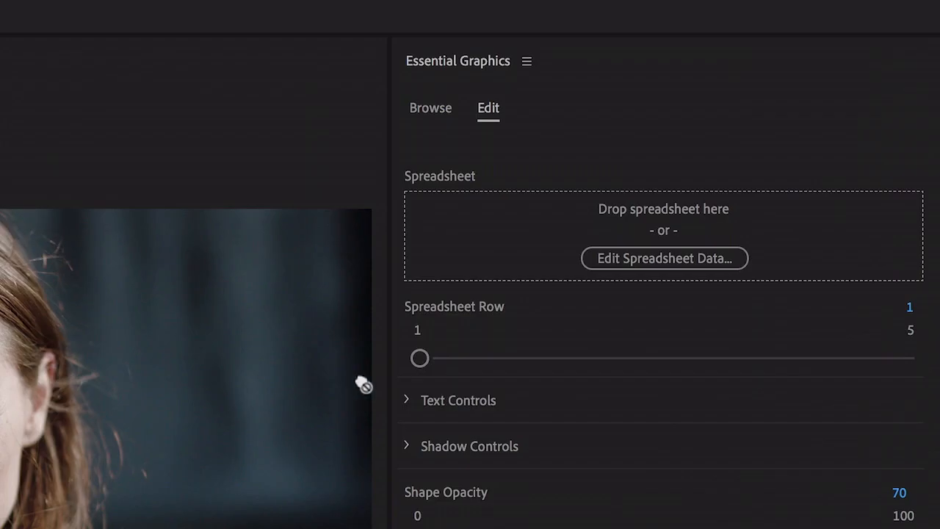
pyautogui.moveTo(360, 384); pyautogui.dragTo(527, 224)
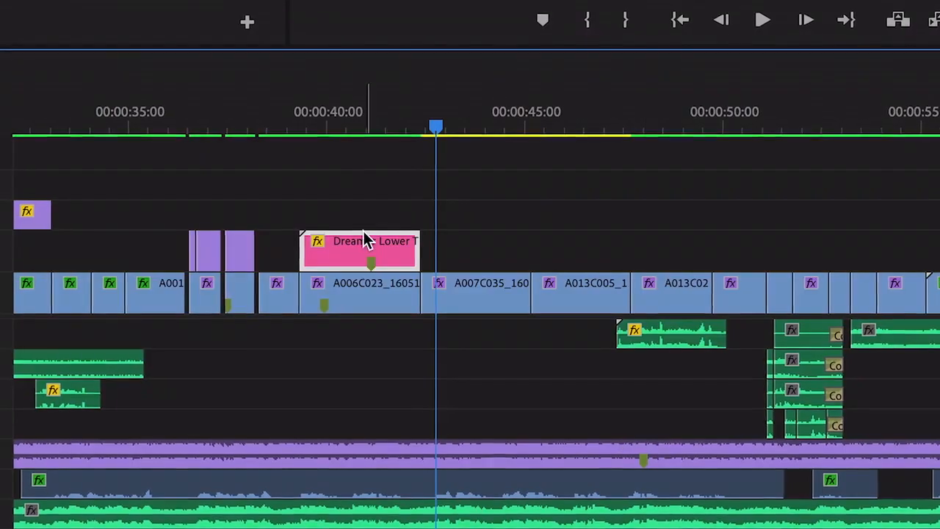
pyautogui.moveTo(363, 240); pyautogui.dragTo(504, 262)
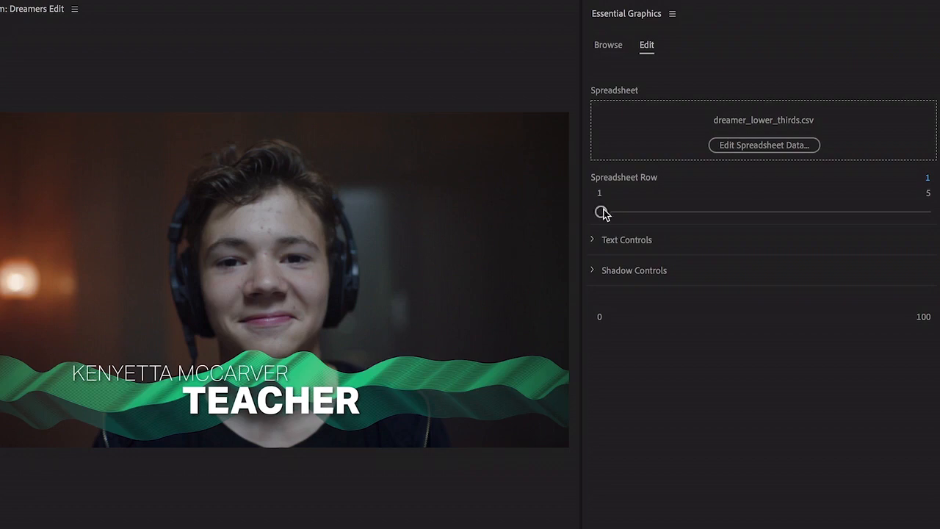
pyautogui.click(660, 213)
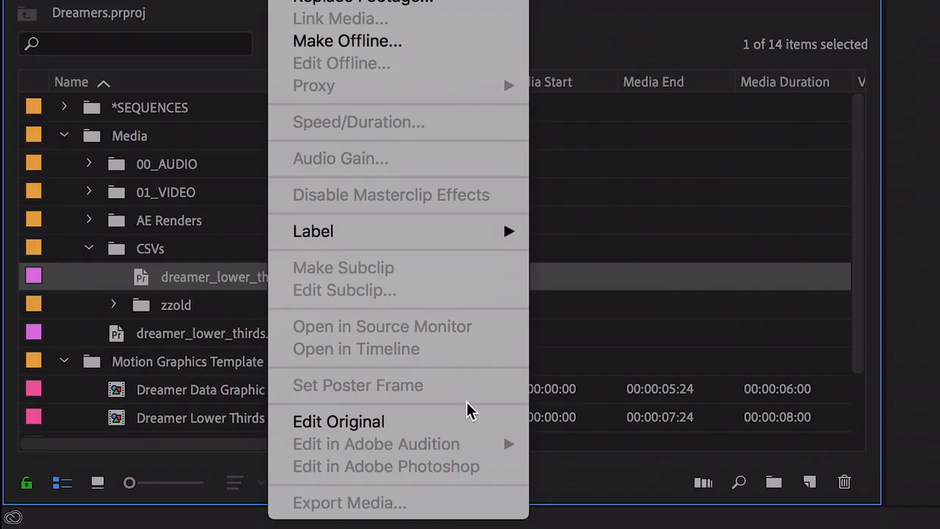
# Open the original dreamer_lower_thirds.csv in Excel and replace the first name in cell B3
pyautogui.click(456, 421)
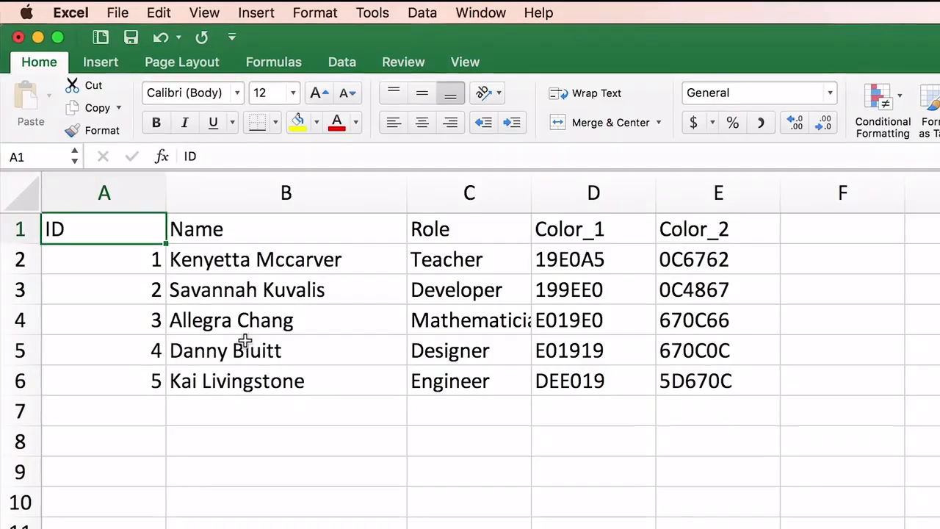
pyautogui.doubleClick(246, 287)
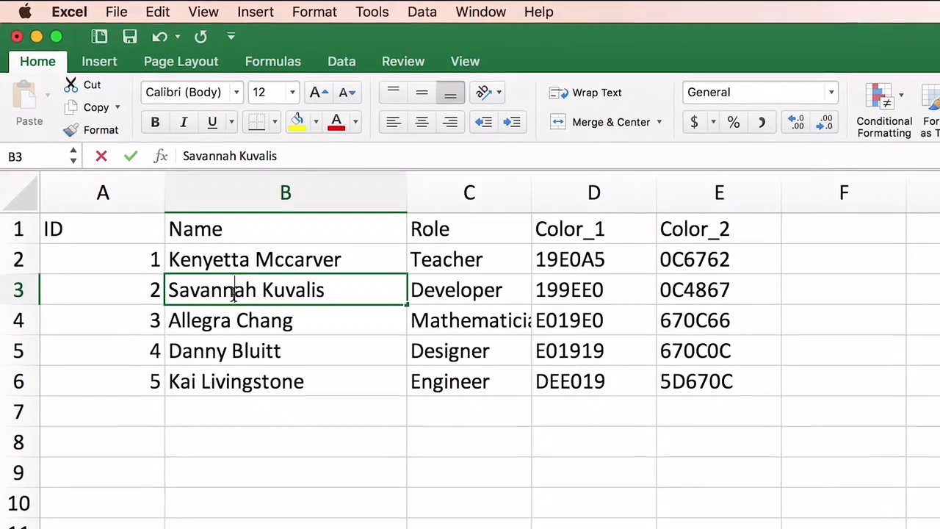
pyautogui.doubleClick(245, 287)
pyautogui.write('Daniel')
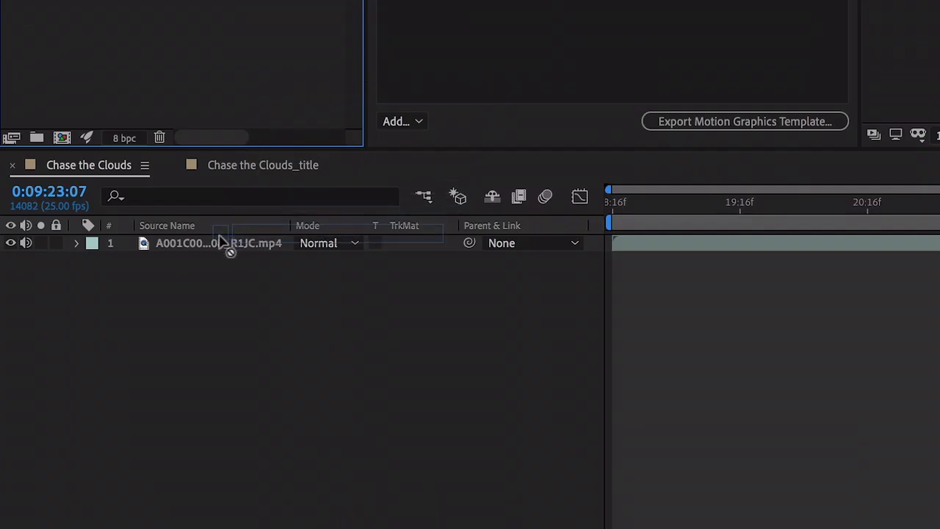
pyautogui.moveTo(221, 242); pyautogui.dragTo(220, 246)
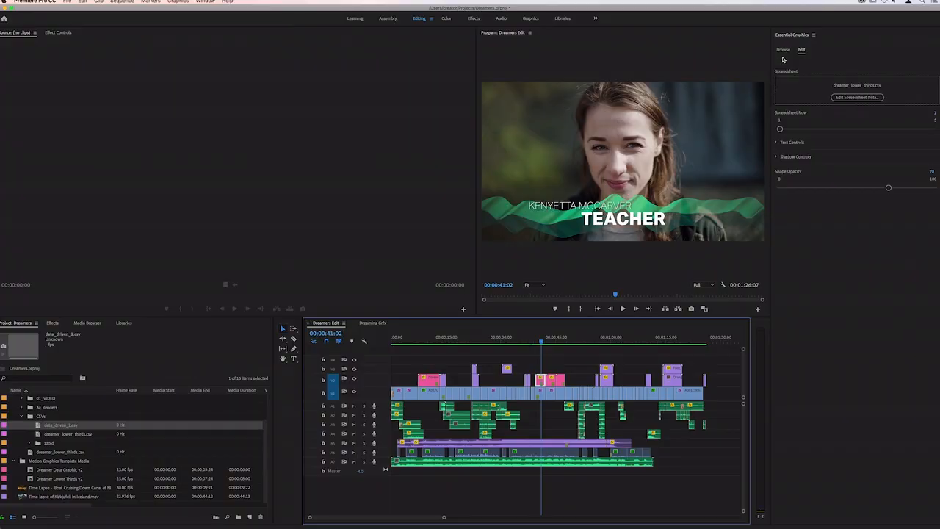
# Browse the Adobe Stock motion graphics templates in Premiere Pro
pyautogui.click(782, 50)
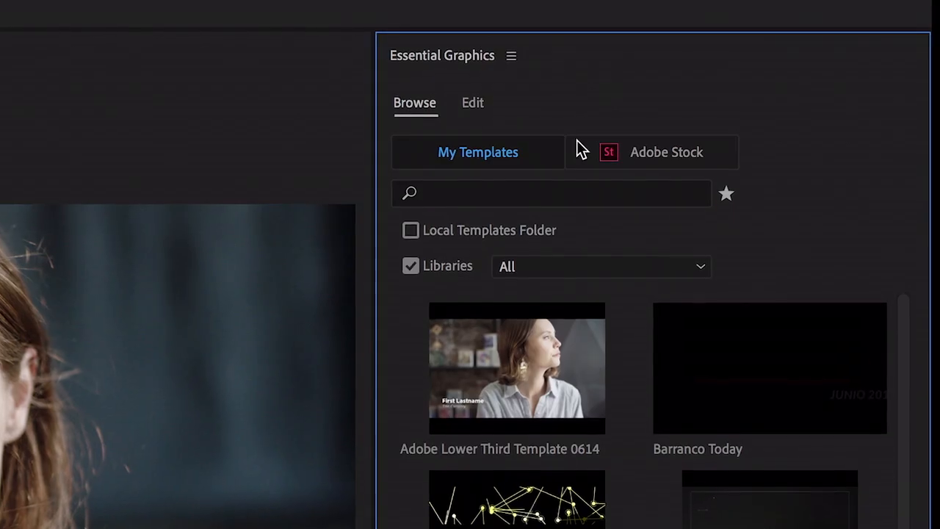
pyautogui.click(877, 66)
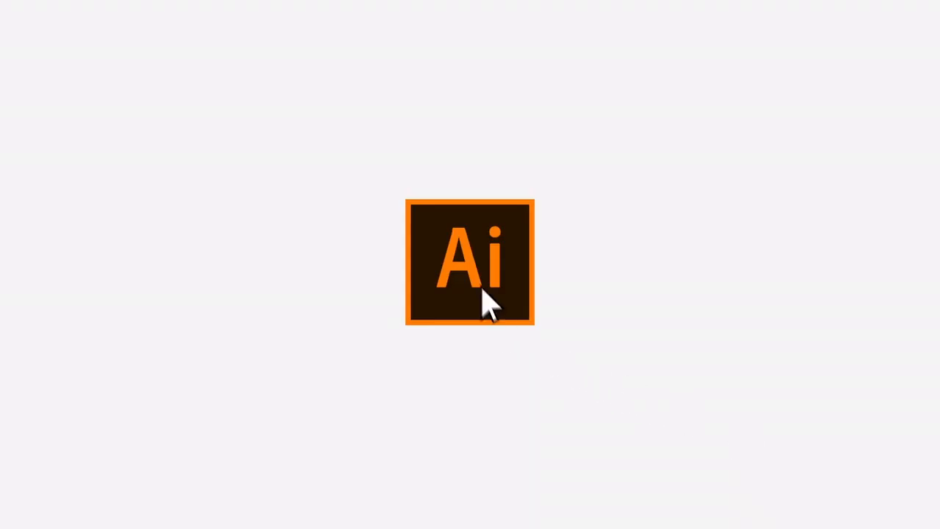
# In Illustrator, recolor the white iris circles of the Cat's Eye logos light yellow-green with a global edit
pyautogui.doubleClick(487, 300)
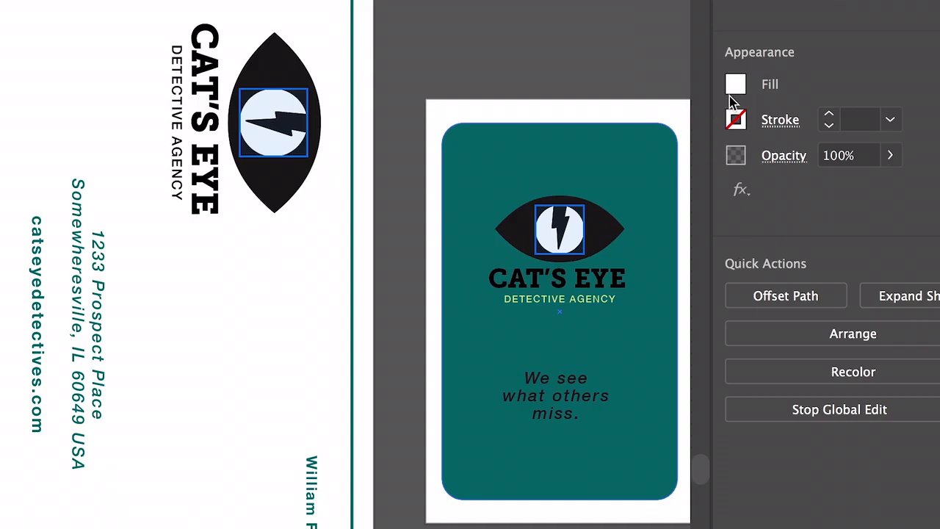
pyautogui.click(734, 87)
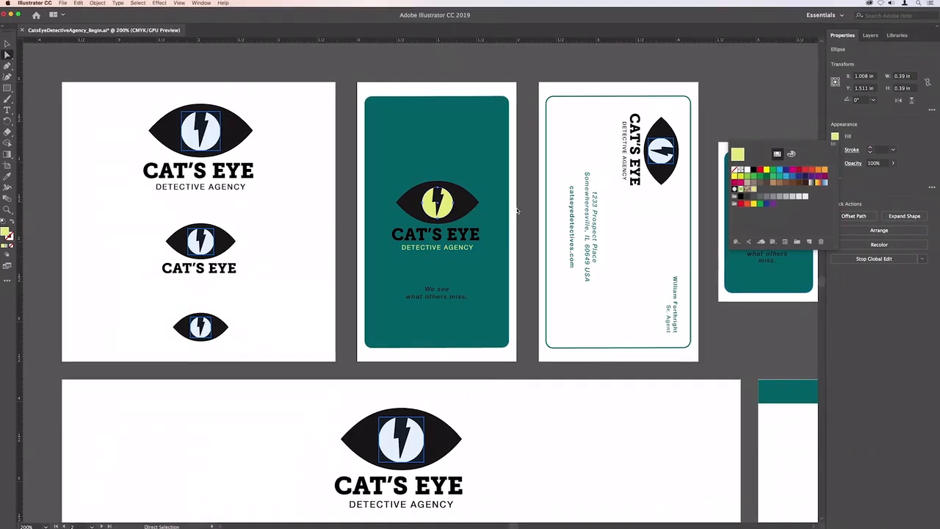
pyautogui.click(520, 223)
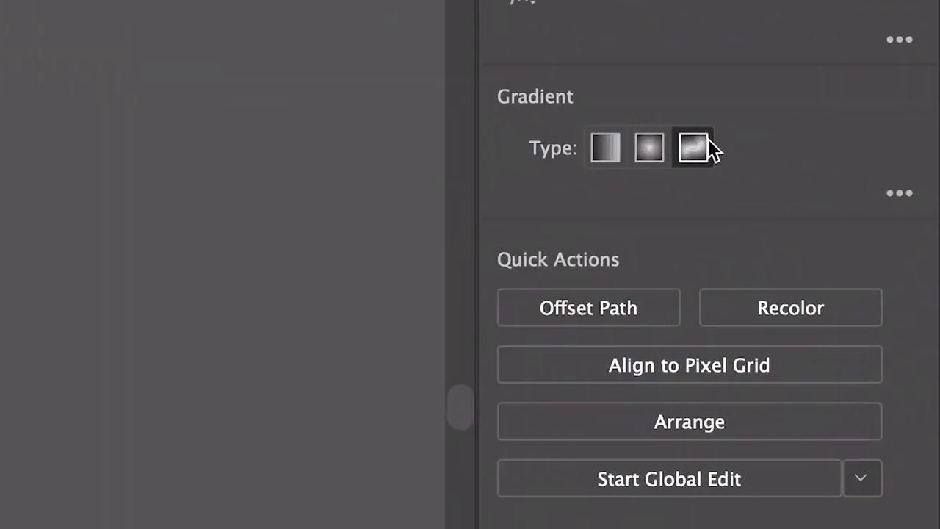
# Apply a freeform gradient to the hummingbird's throat and breast shape and edit its color points
pyautogui.click(902, 213)
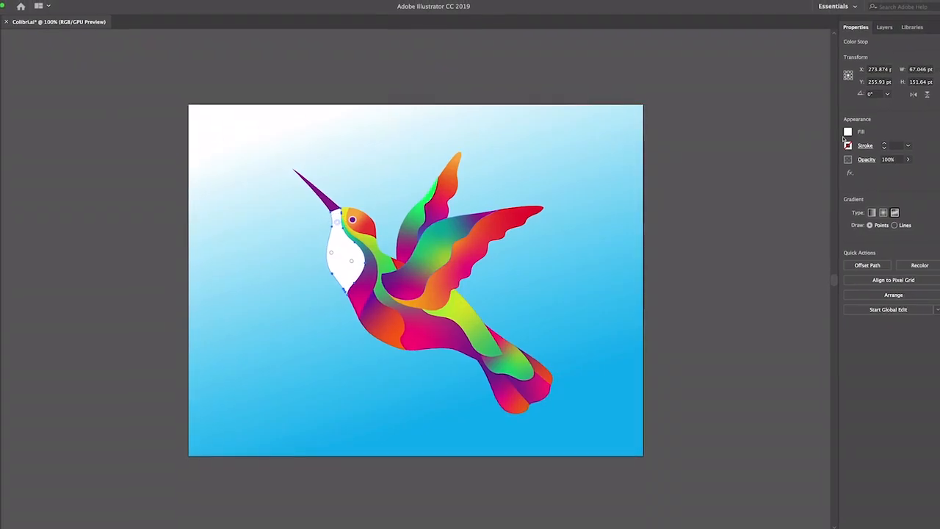
pyautogui.click(847, 134)
pyautogui.click(646, 229)
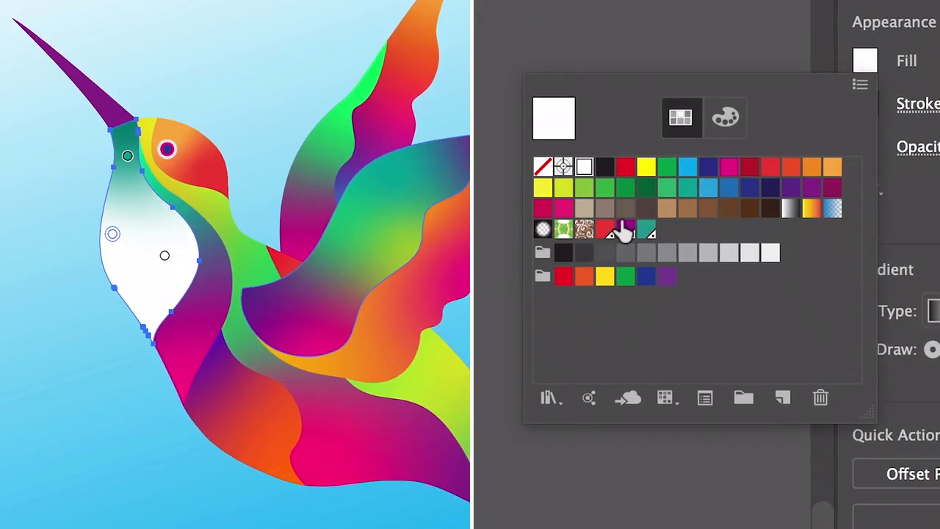
pyautogui.click(624, 228)
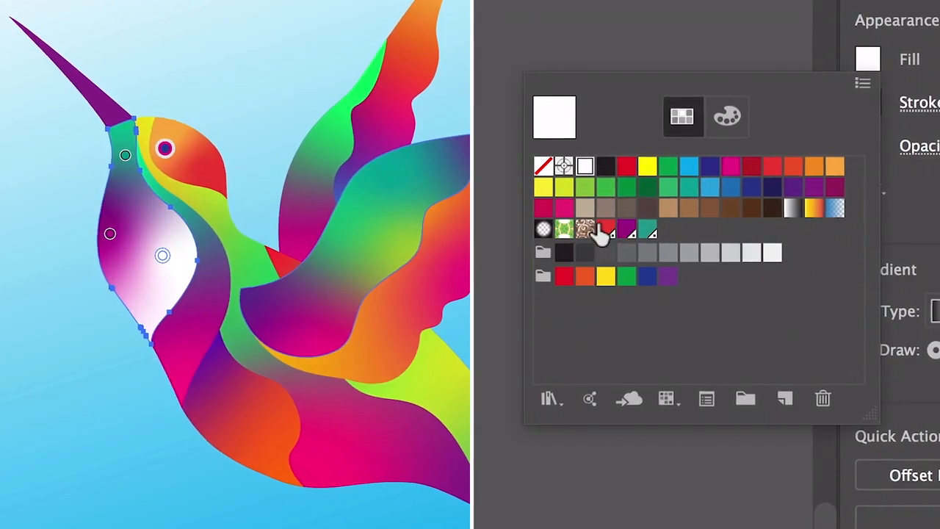
pyautogui.click(602, 227)
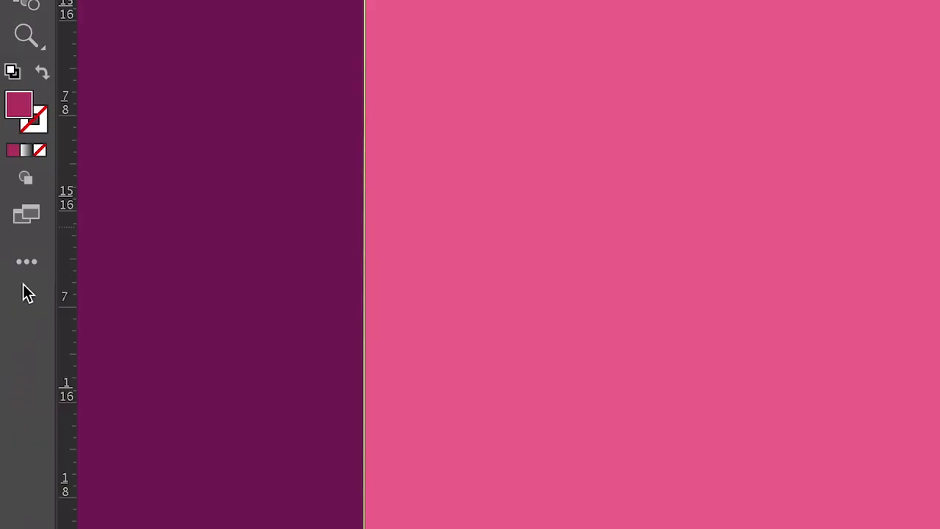
# Add the Column Graph Tool and the Pie Graph Tool to the toolbar
pyautogui.click(22, 271)
pyautogui.moveTo(149, 245); pyautogui.dragTo(148, 313)
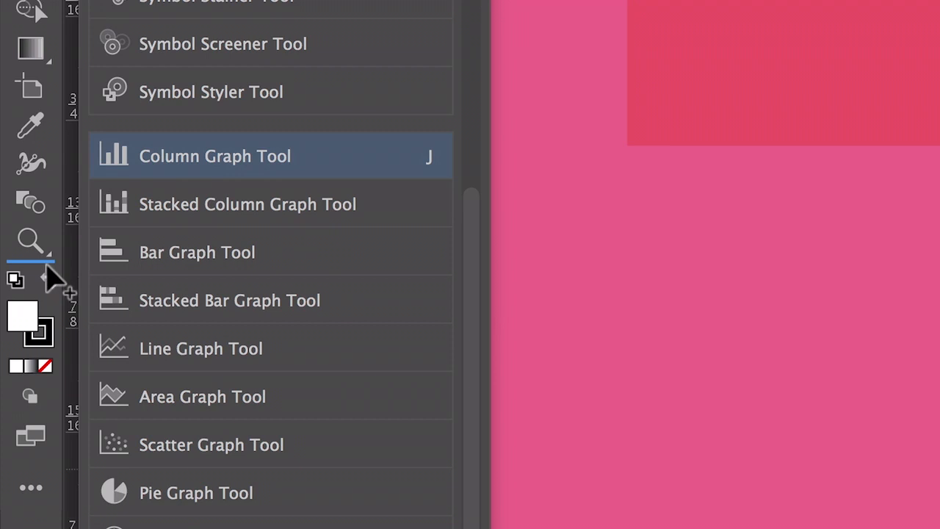
pyautogui.moveTo(48, 278); pyautogui.dragTo(45, 264)
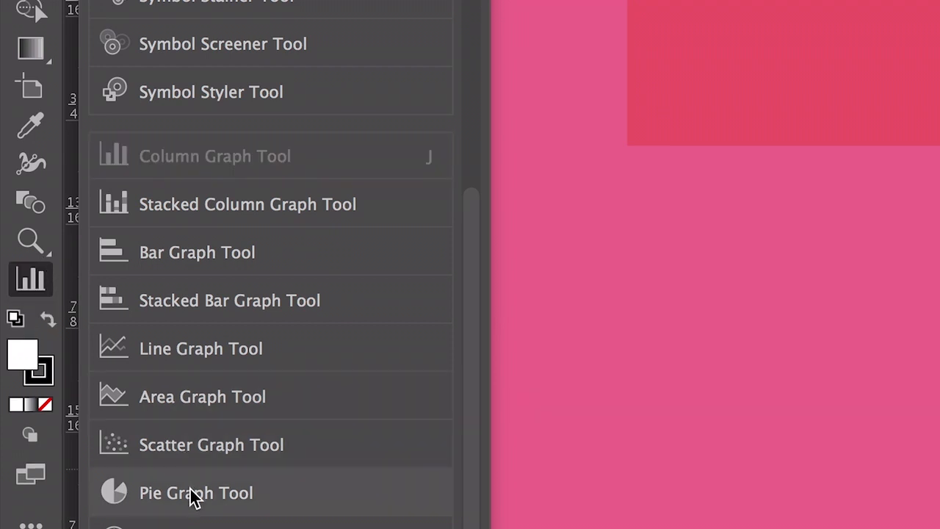
pyautogui.moveTo(42, 323); pyautogui.dragTo(29, 318)
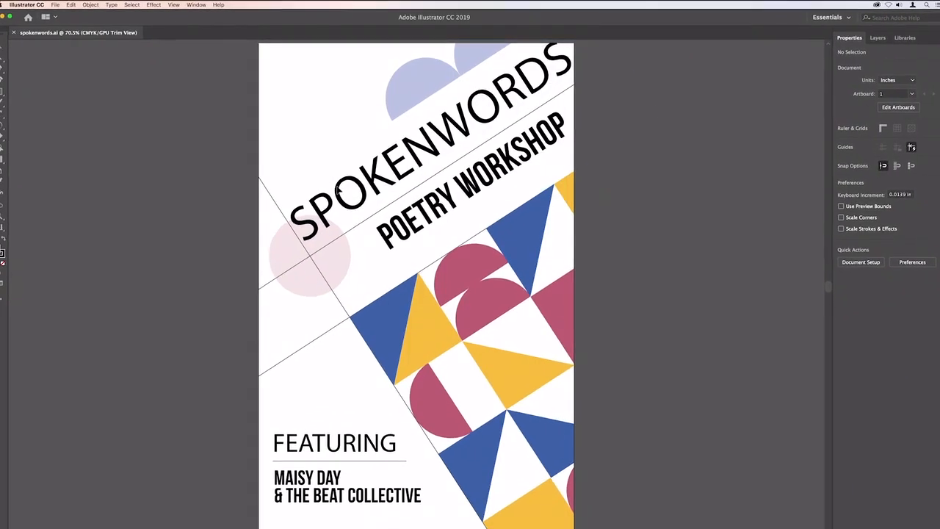
# Select the SPOKENWORDS title text and search the additional online fonts, filtered to the decorative classification
pyautogui.click(338, 189)
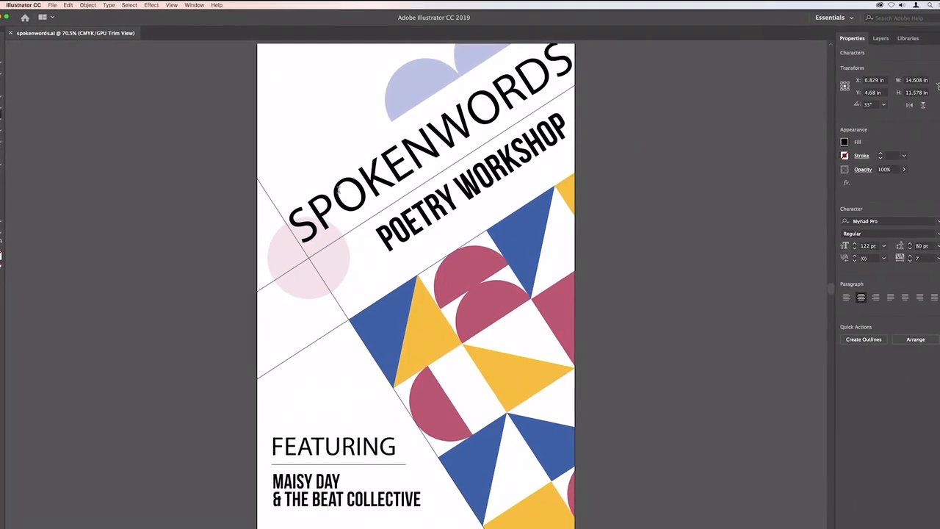
pyautogui.doubleClick(338, 190)
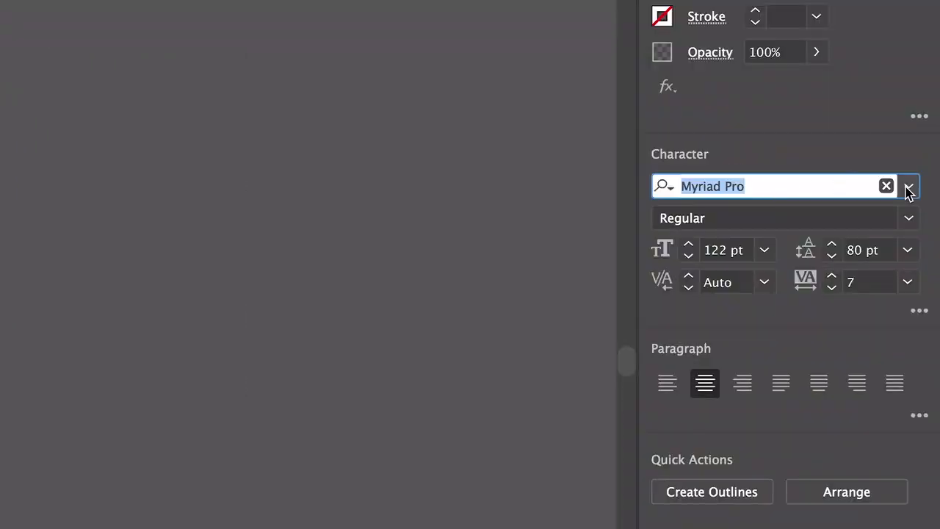
pyautogui.click(908, 188)
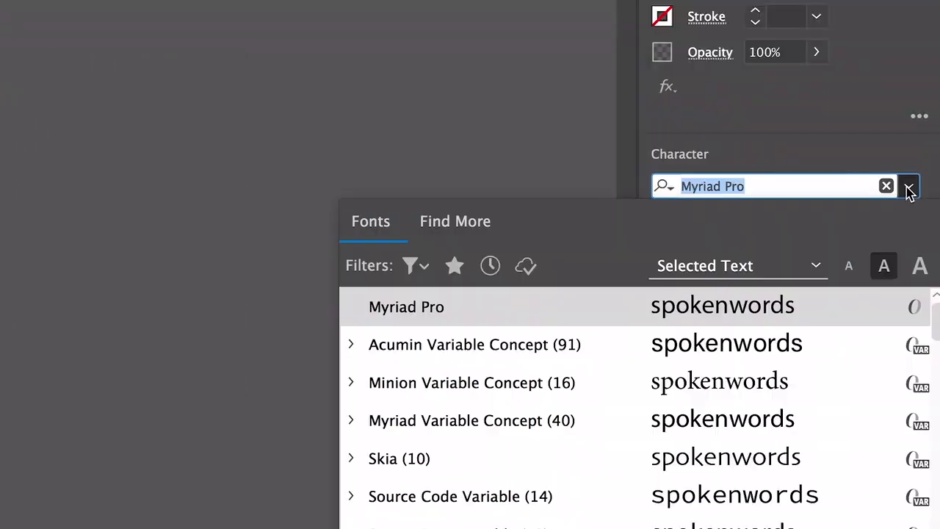
pyautogui.click(456, 220)
pyautogui.click(572, 133)
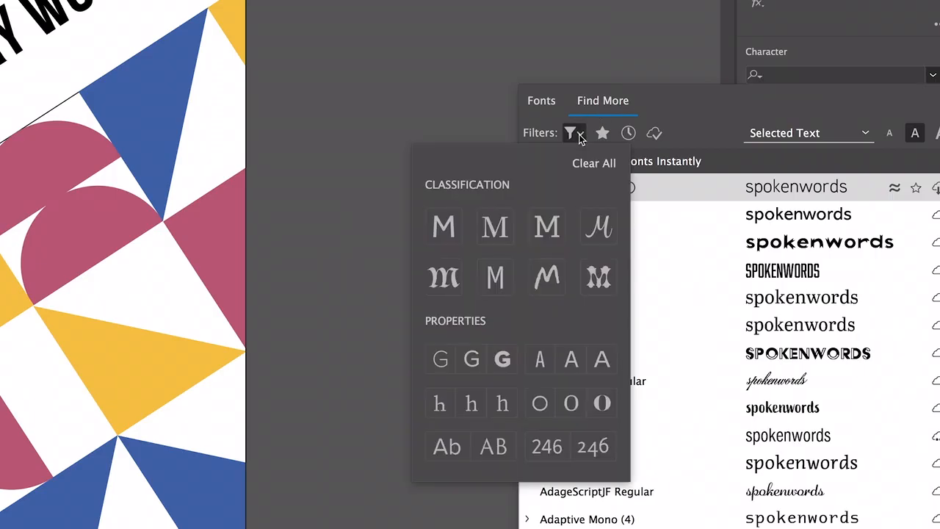
pyautogui.click(600, 282)
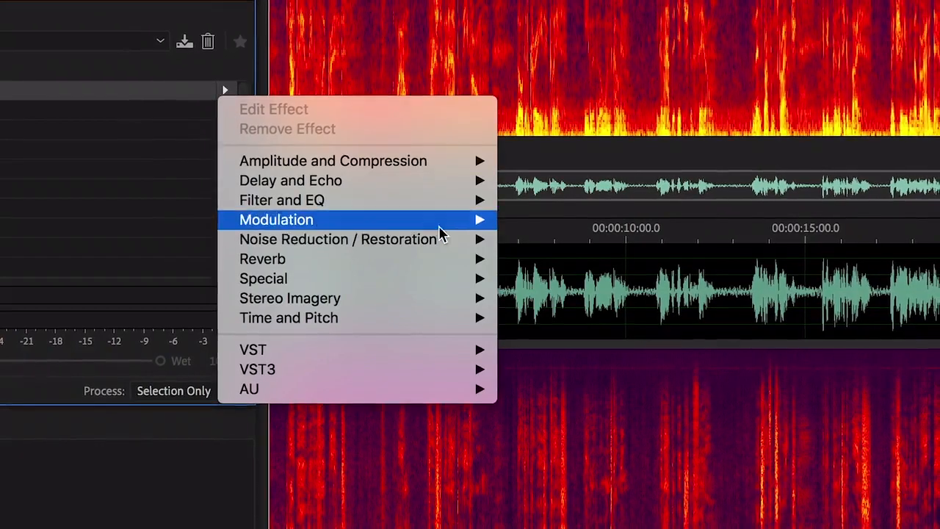
# In Audition, add the DeNoise effect to the voice-over's effects rack and turn off Output Noise Only
pyautogui.moveTo(453, 243)
pyautogui.click(514, 240)
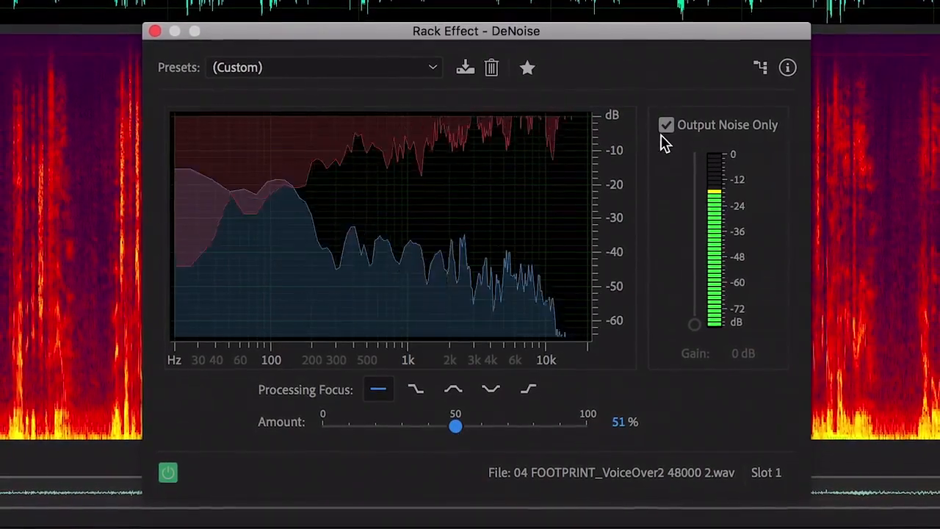
pyautogui.click(666, 127)
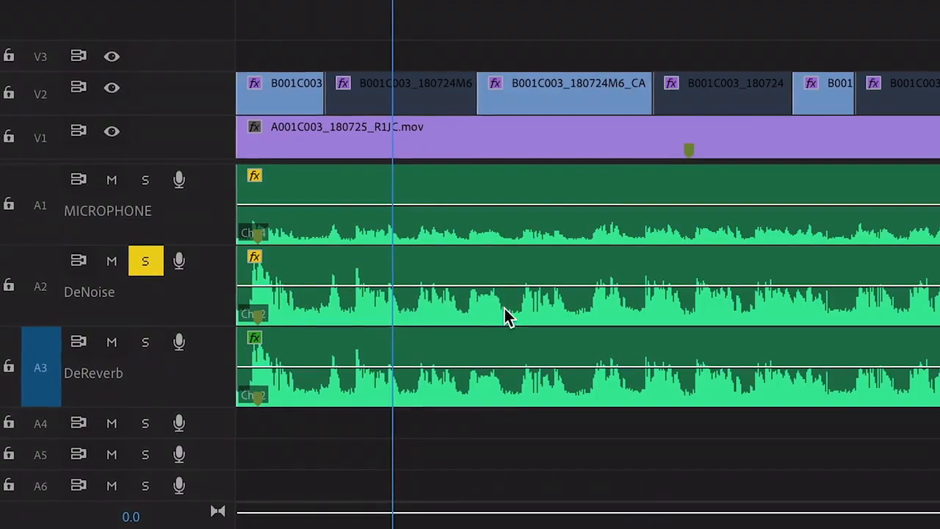
# In Premiere Pro, treat the GREATNESST03.WAV clip as Dialogue with Reduce Noise enabled and adjust the reduction amount
pyautogui.click(396, 420)
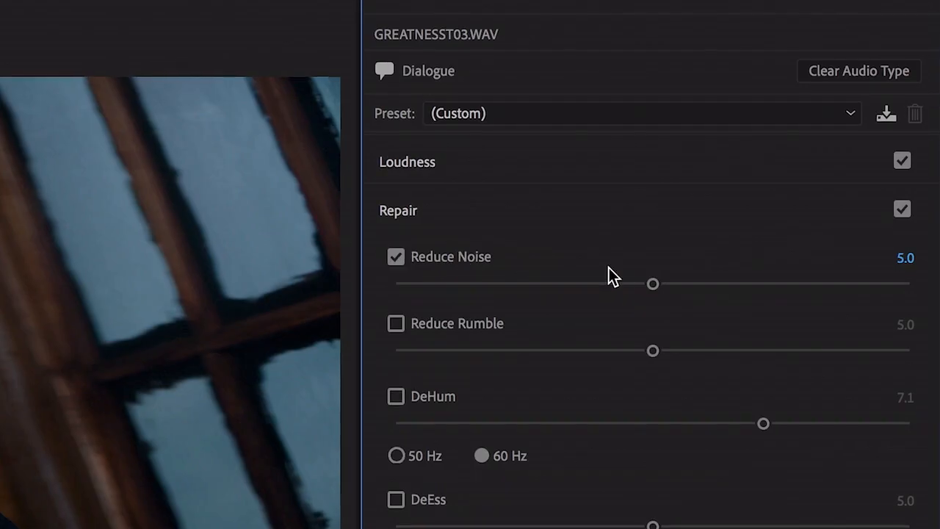
pyautogui.moveTo(756, 238); pyautogui.dragTo(788, 239)
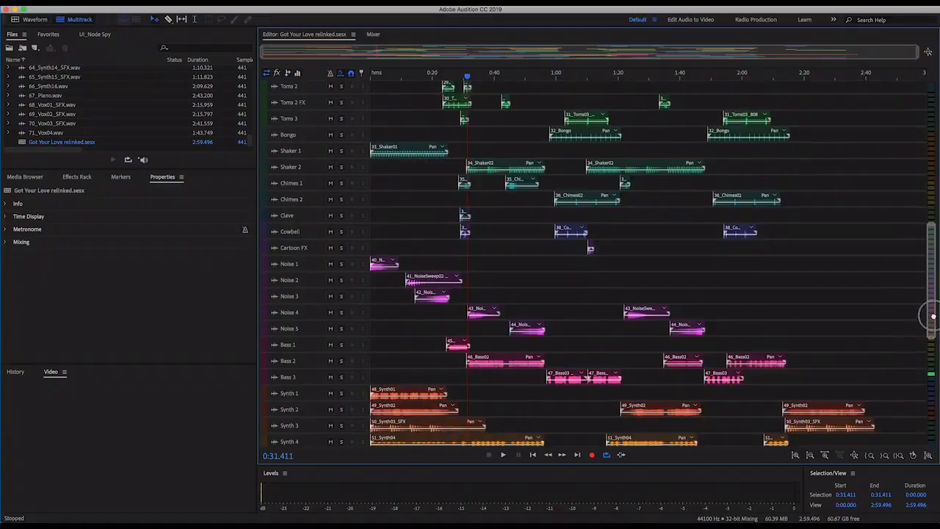
# In Audition, set the audio hardware I/O buffer size to 32 samples
pyautogui.moveTo(925, 315); pyautogui.dragTo(934, 281)
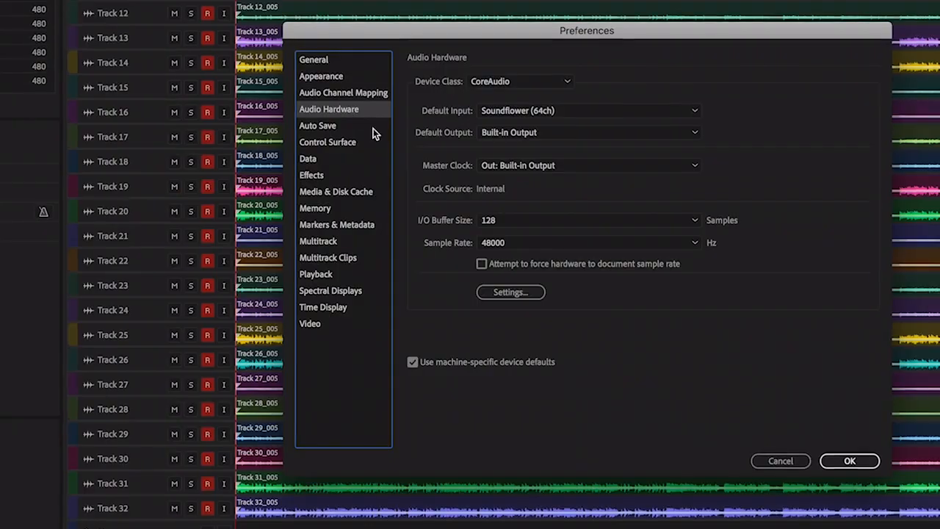
pyautogui.click(507, 220)
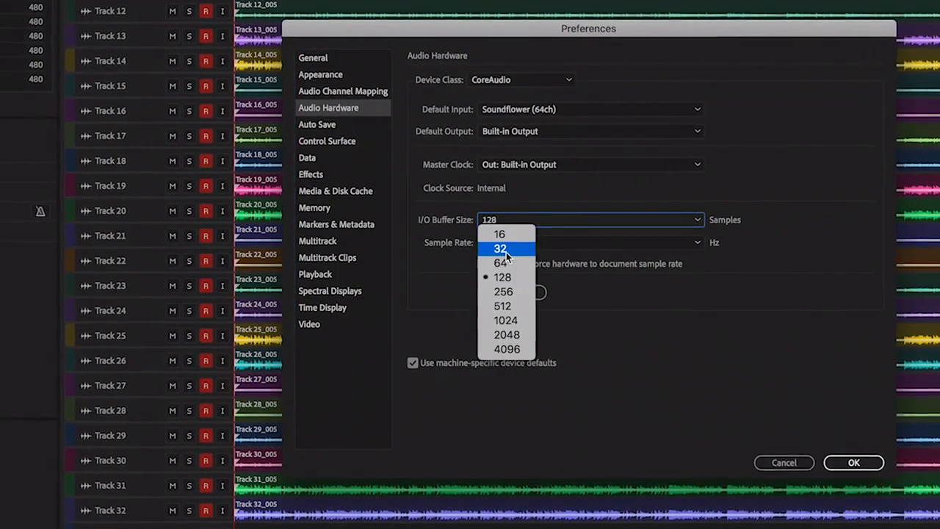
pyautogui.click(506, 250)
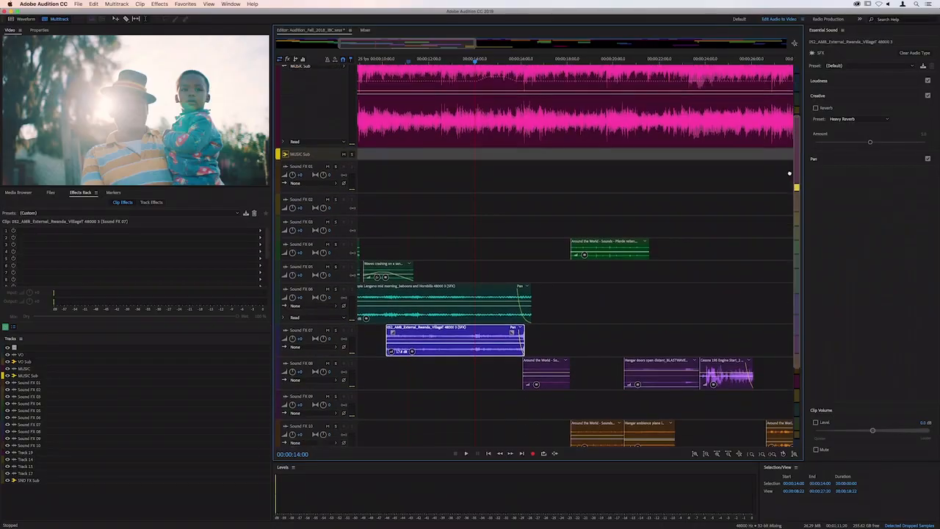
# Shift the hue of the custom colors in the Track Color settings
pyautogui.scroll(-3, 793, 221)
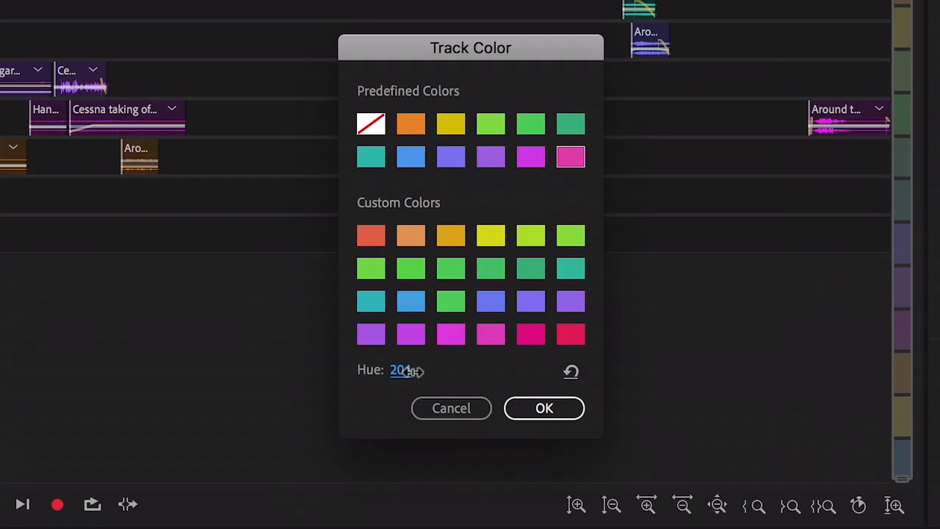
pyautogui.moveTo(438, 370); pyautogui.dragTo(389, 370)
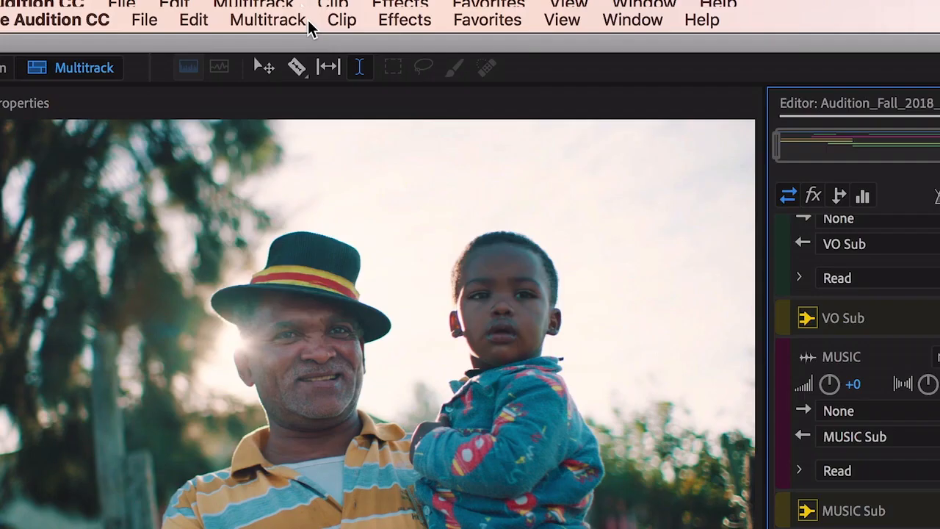
# Add six new audio tracks below the SND FX Sub bus in the multitrack session
pyautogui.click(308, 20)
pyautogui.moveTo(326, 48)
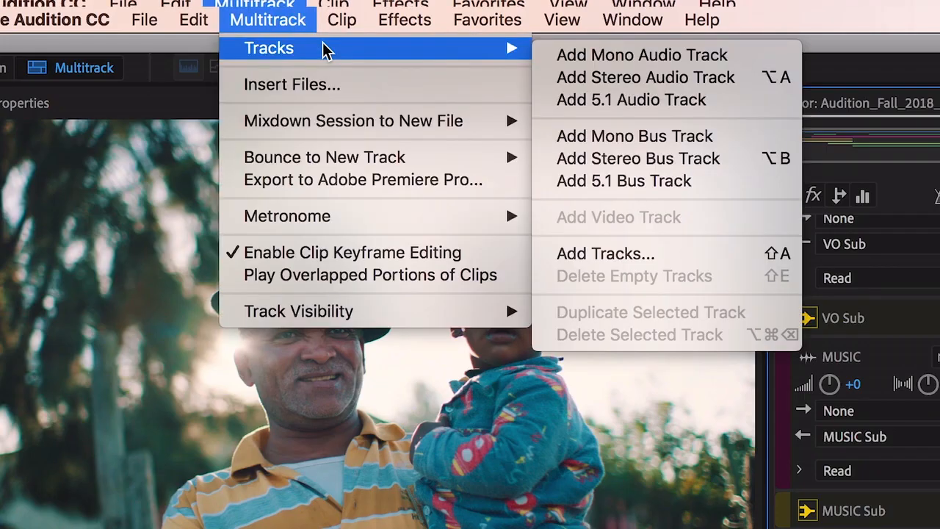
pyautogui.click(673, 255)
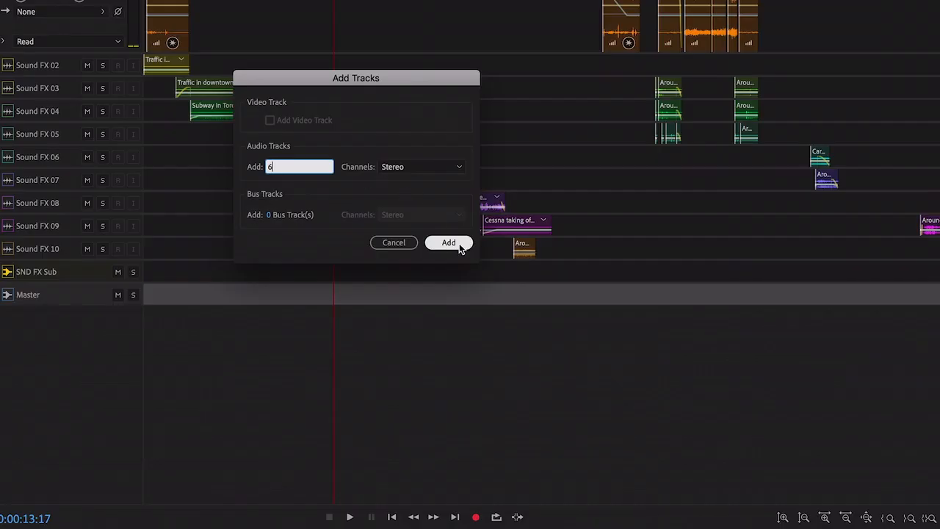
pyautogui.click(459, 243)
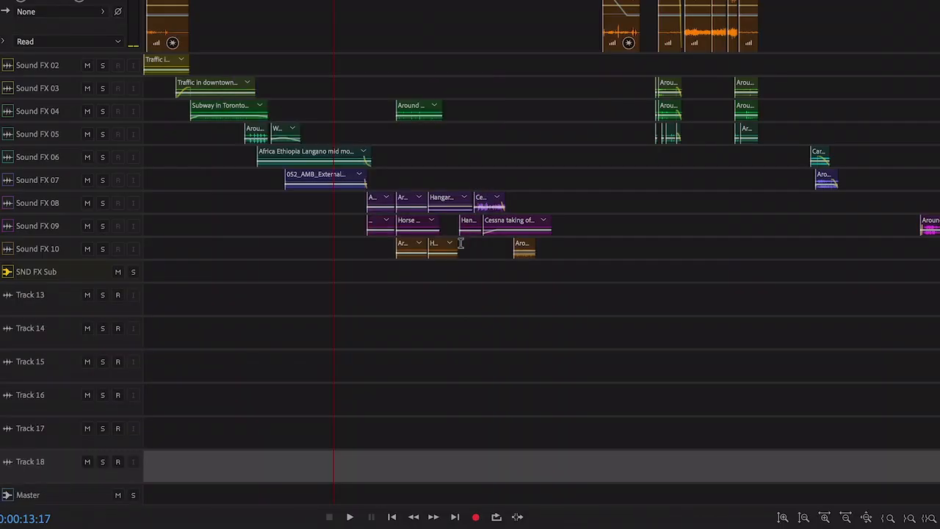
# Delete the empty tracks from the multitrack session
pyautogui.rightClick(155, 45)
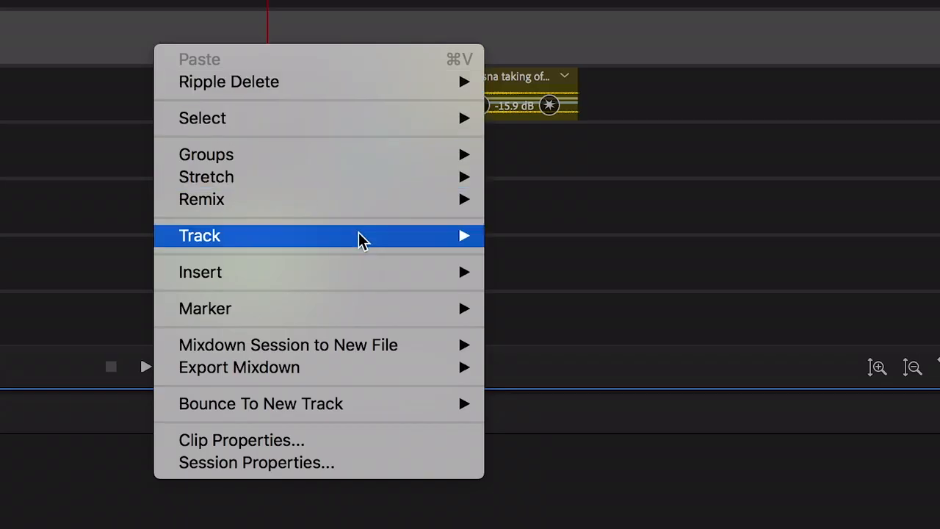
pyautogui.moveTo(361, 239)
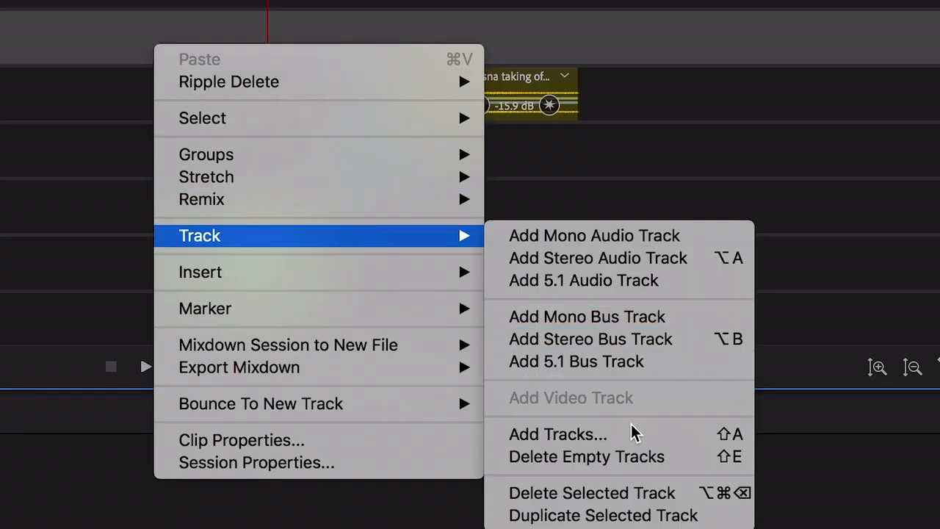
pyautogui.click(674, 464)
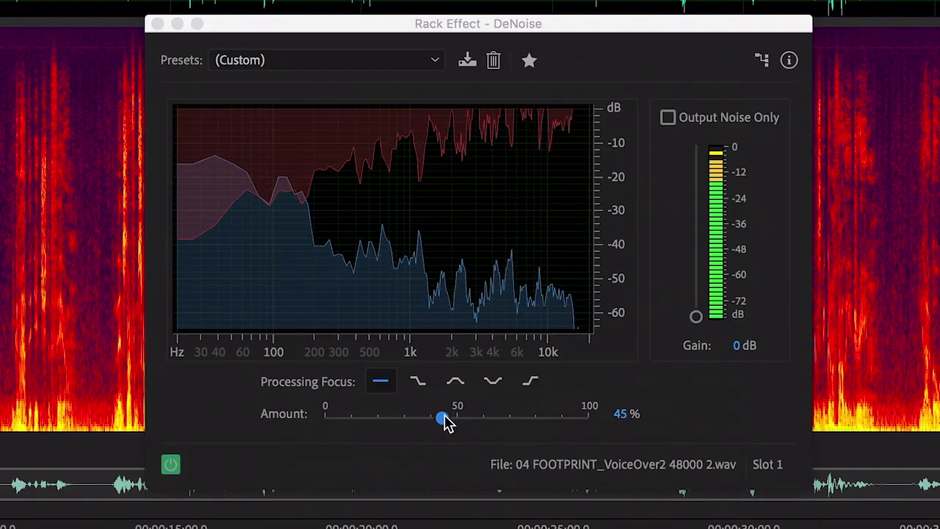
pyautogui.moveTo(443, 420); pyautogui.dragTo(464, 422)
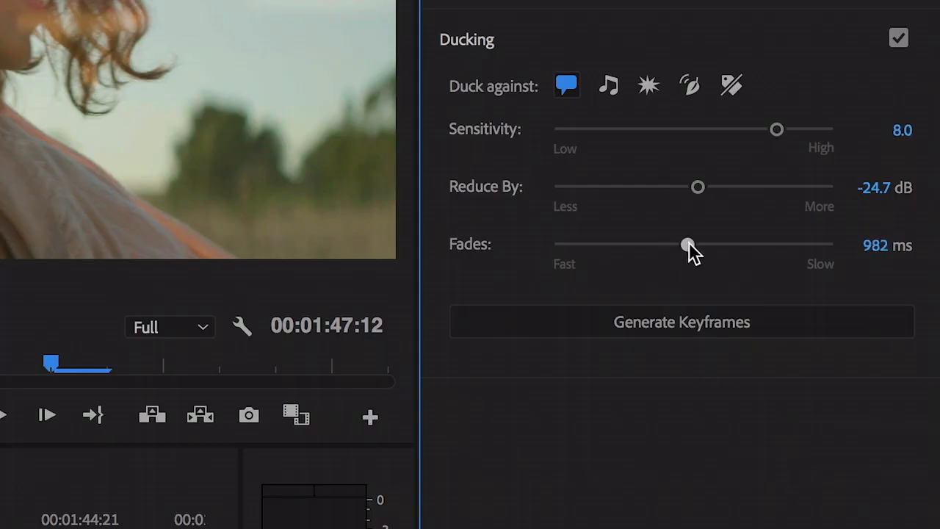
# In Premiere Pro, adjust the ducking fades and generate keyframes that duck the music clips against dialogue
pyautogui.moveTo(732, 250); pyautogui.dragTo(734, 250)
pyautogui.click(769, 329)
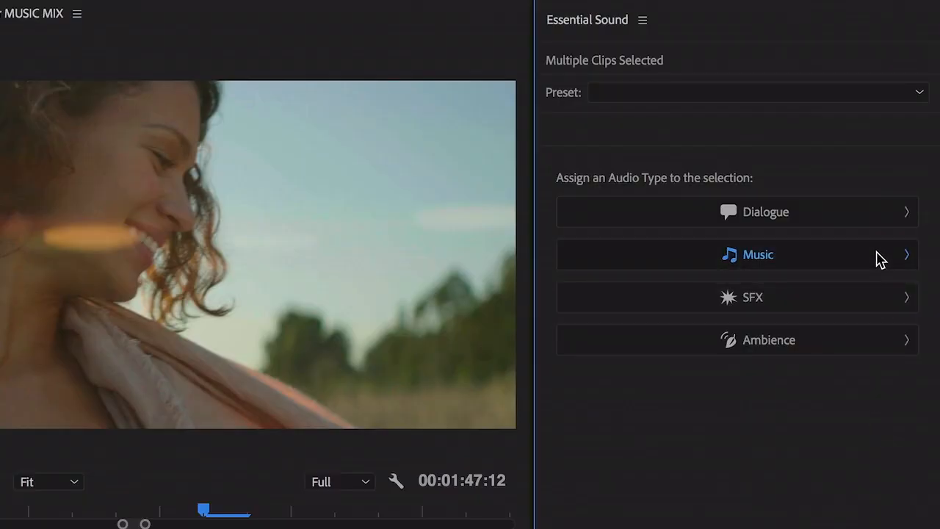
pyautogui.click(880, 258)
pyautogui.click(905, 195)
pyautogui.click(795, 264)
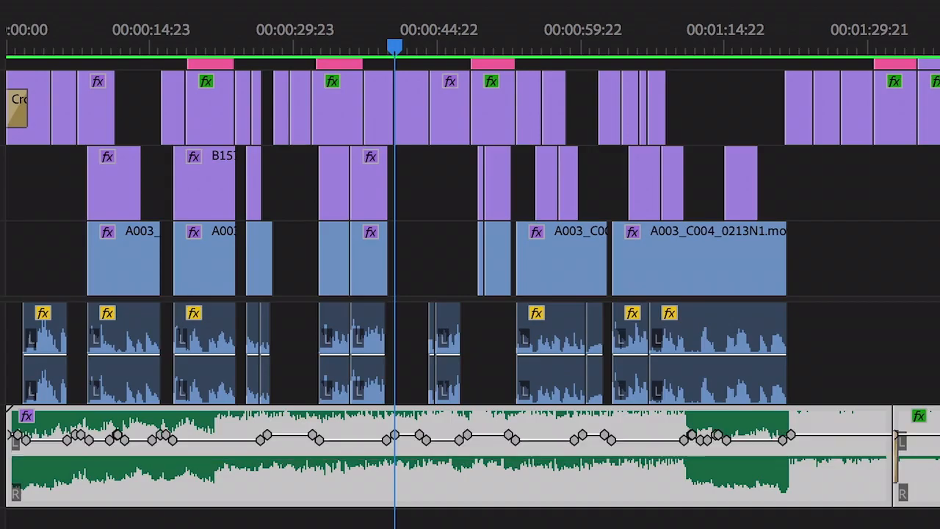
pyautogui.press('=')
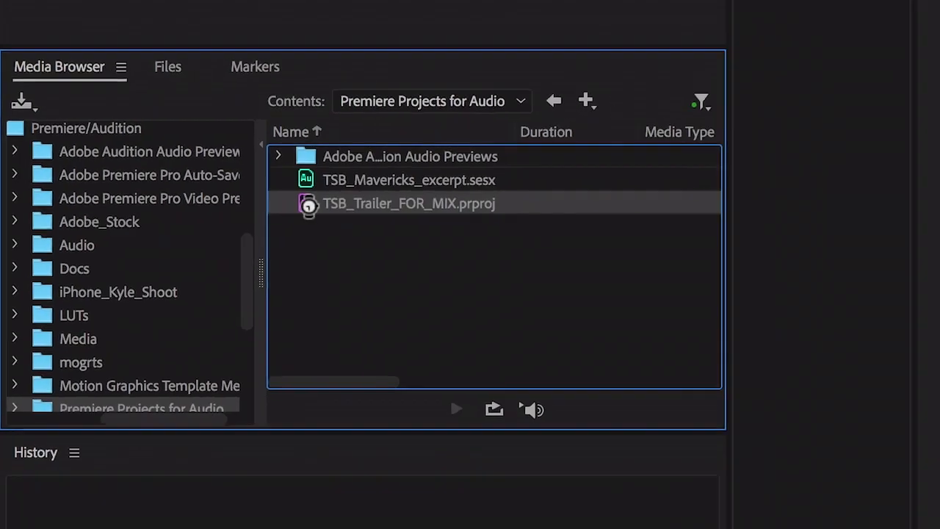
# In Audition, import the TSB Trailer MUSIC MIXED sequence from the TSB_Trailer_FOR_MIX.prproj project
pyautogui.doubleClick(117, 253)
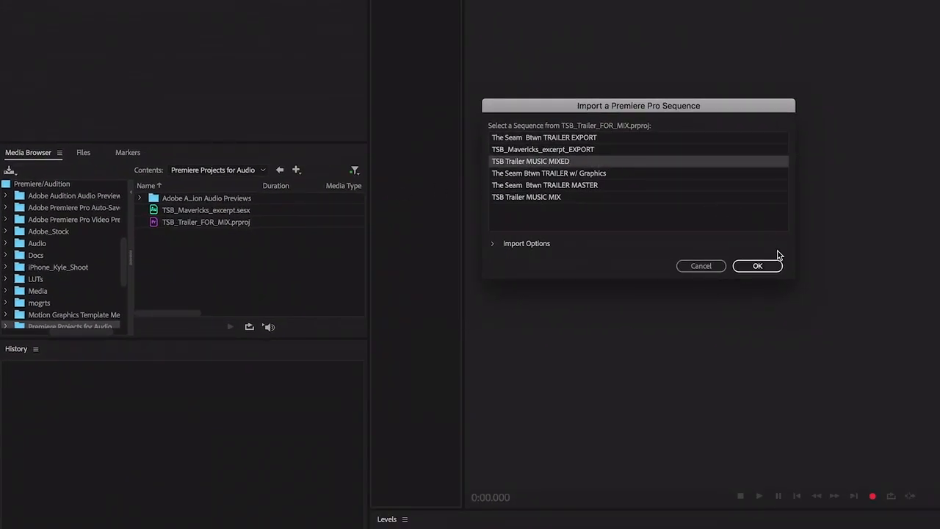
pyautogui.click(763, 266)
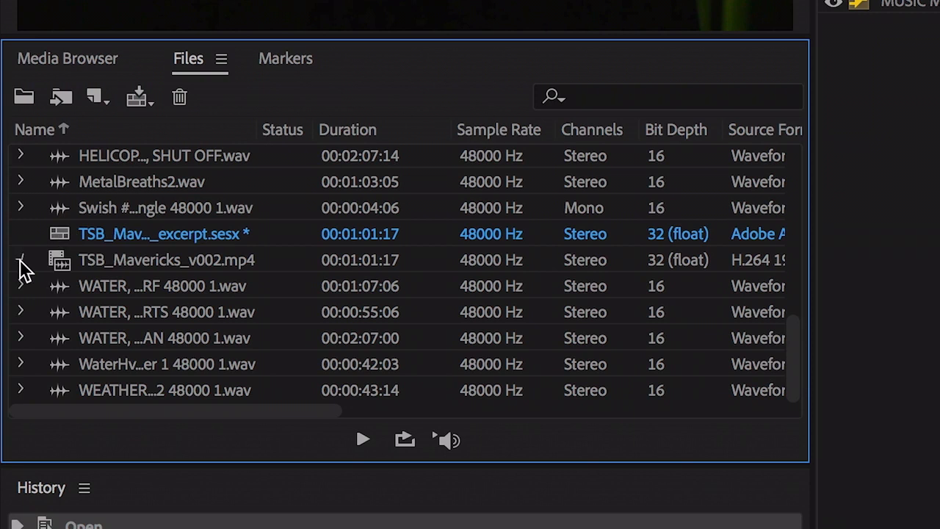
pyautogui.click(22, 261)
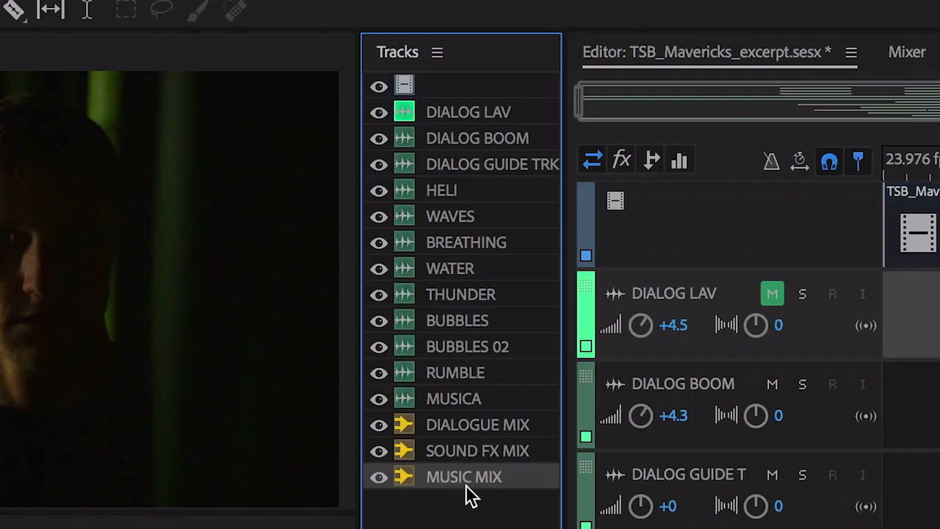
# Select the tracks from HELI through MUSIC MIX in the track list and toggle their visibility
pyautogui.keyDown('shift'); pyautogui.click(471, 191); pyautogui.keyUp('shift')
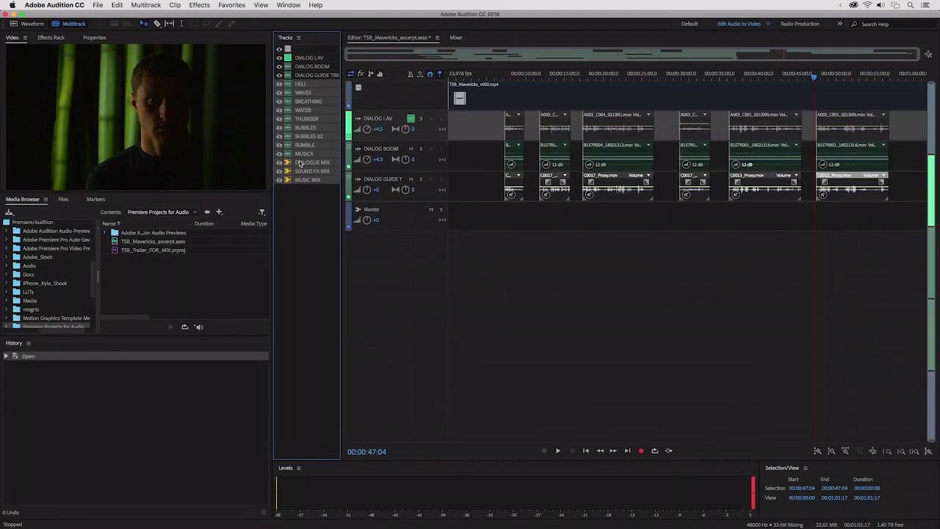
pyautogui.click(280, 85)
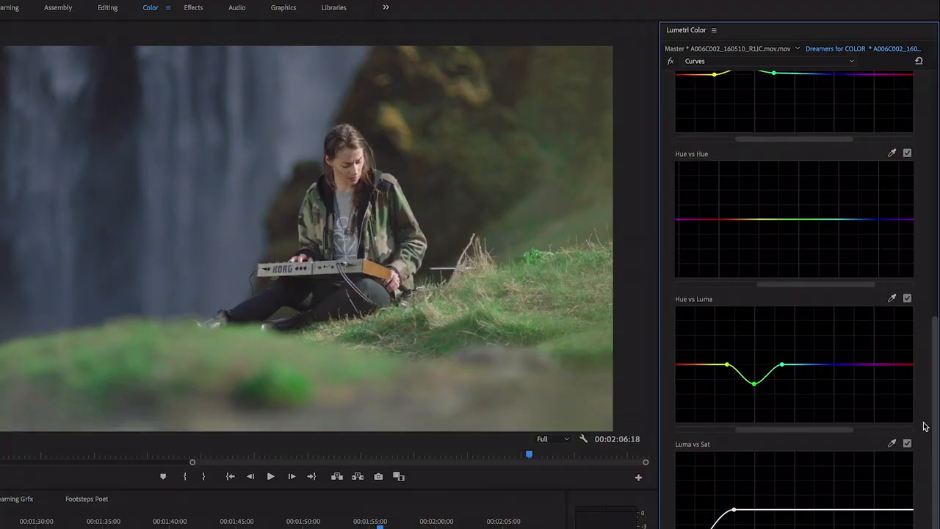
# In Premiere Pro, sample a color from the clip for the Hue vs Hue curve and shift its control point
pyautogui.scroll(8, 926, 426)
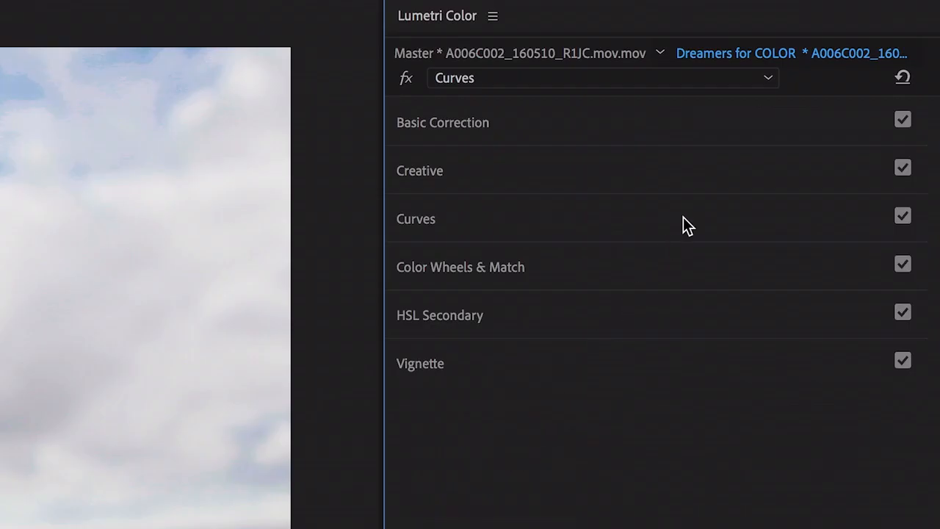
pyautogui.click(683, 224)
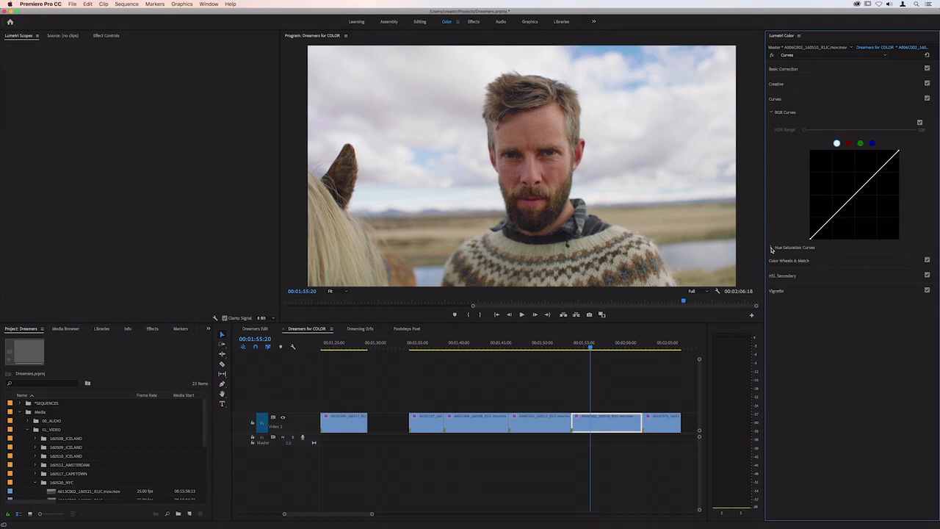
pyautogui.click(772, 247)
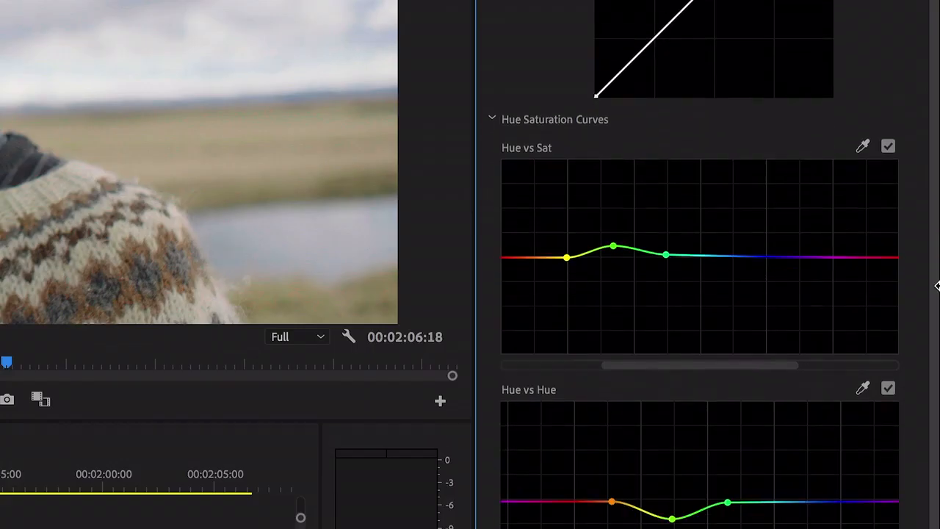
pyautogui.scroll(-8, 849, 367)
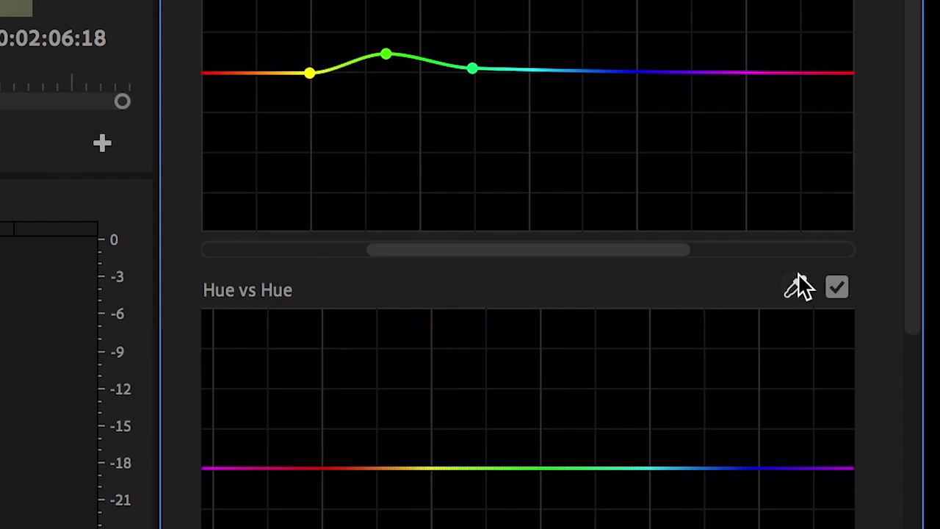
pyautogui.click(799, 286)
pyautogui.click(527, 199)
pyautogui.moveTo(414, 249); pyautogui.dragTo(415, 266)
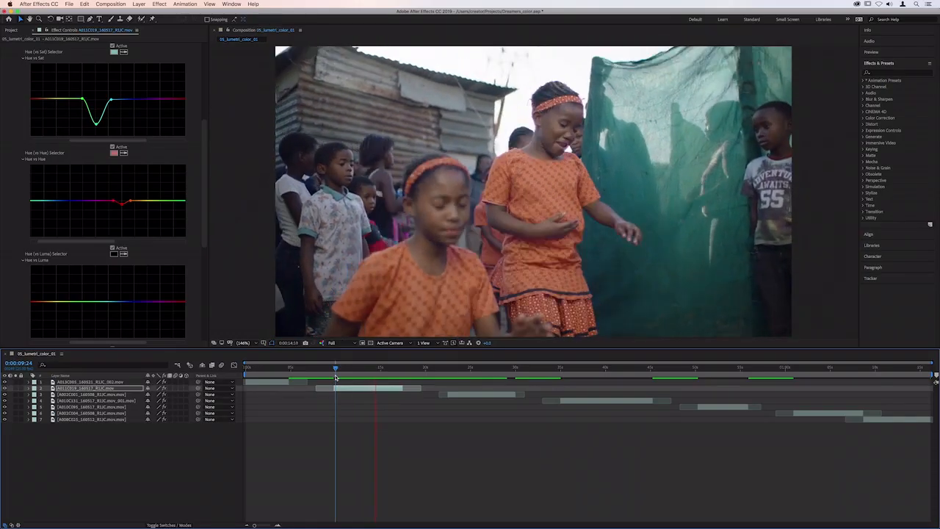
# Add another Lumetri Color effect to the A013C005_160521_R1JC clip in the Dreamers for COLOR sequence
pyautogui.click(771, 80)
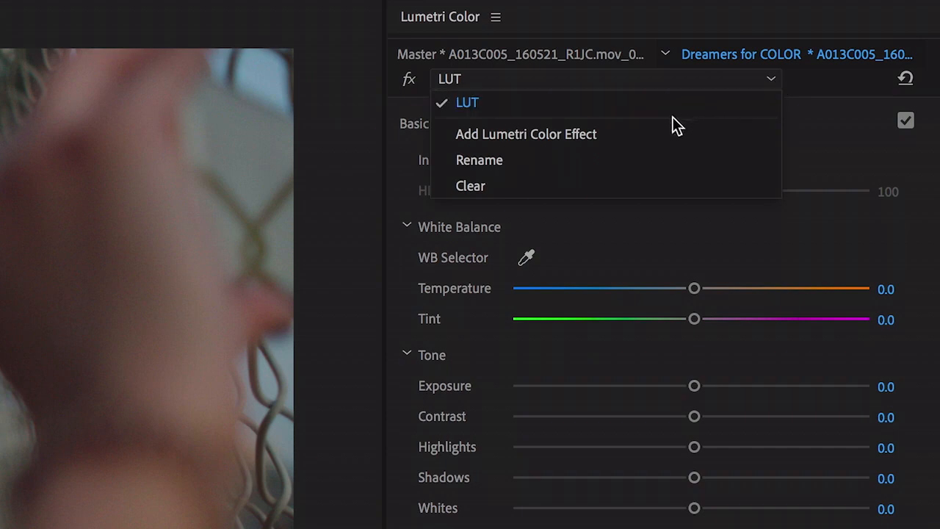
pyautogui.click(665, 135)
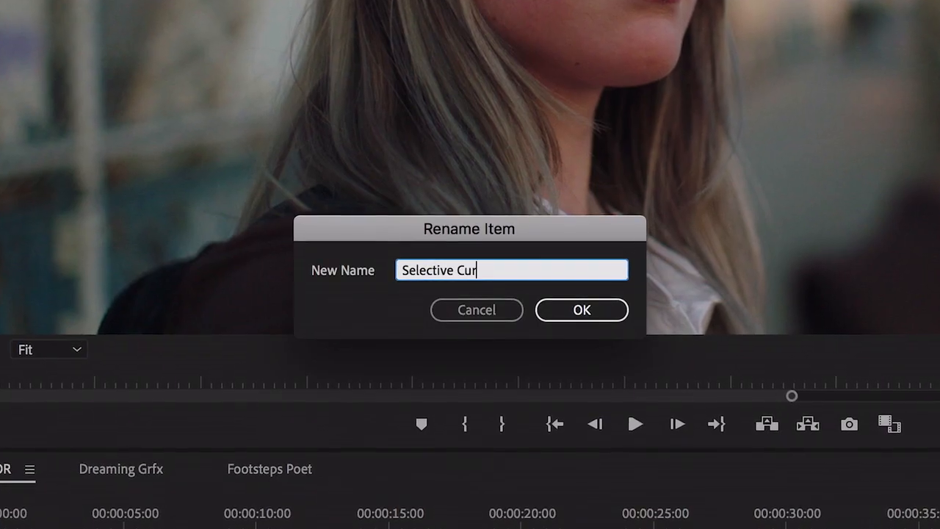
pyautogui.press('Return')
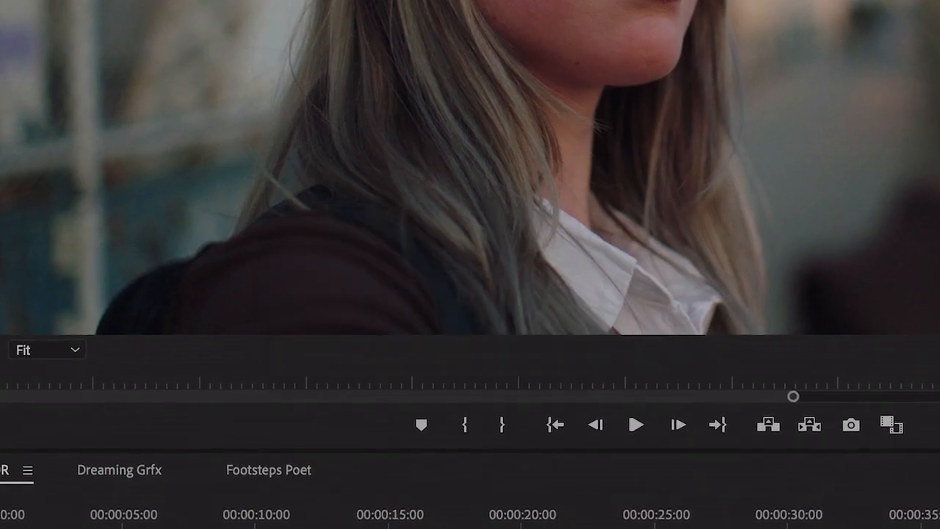
# Open the Premiere Pro preferences
pyautogui.click(188, 22)
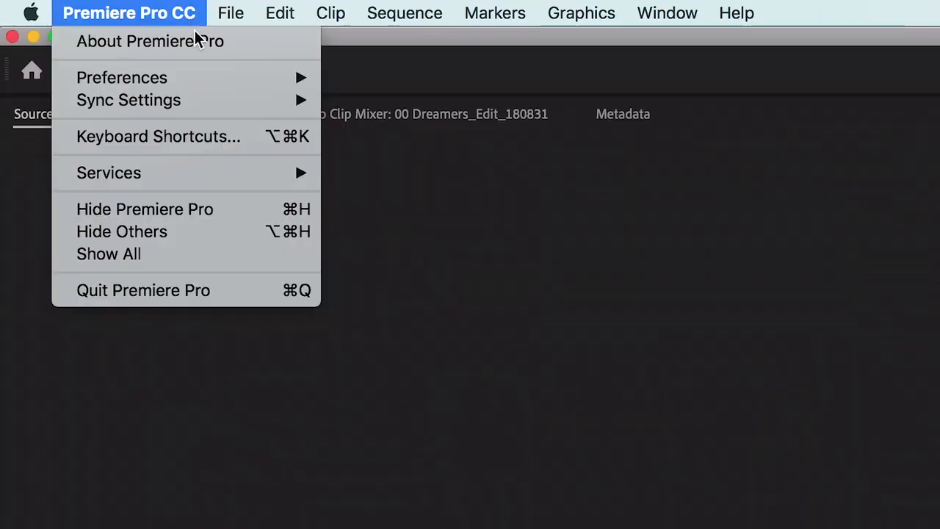
pyautogui.moveTo(261, 76)
pyautogui.click(328, 77)
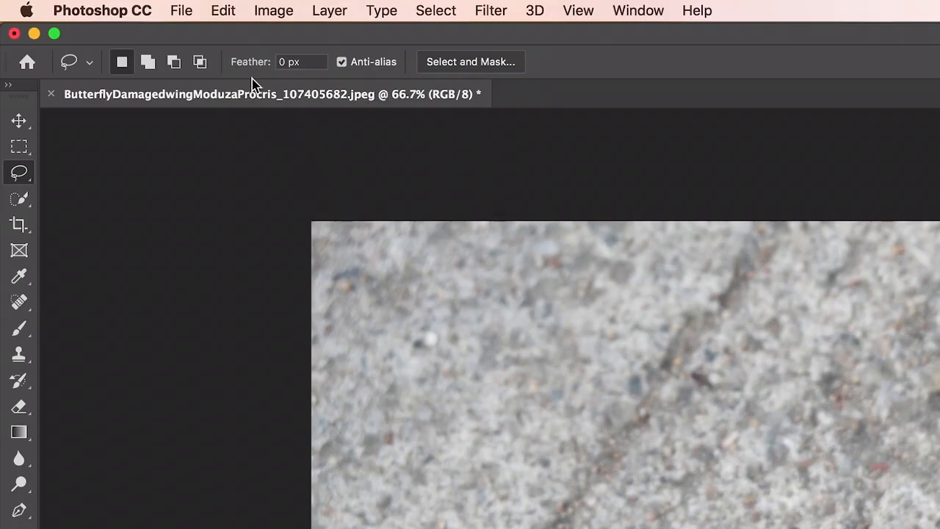
# In Photoshop, rebuild the lassoed damaged part of the butterfly's wing with Content-Aware Fill
pyautogui.click(220, 9)
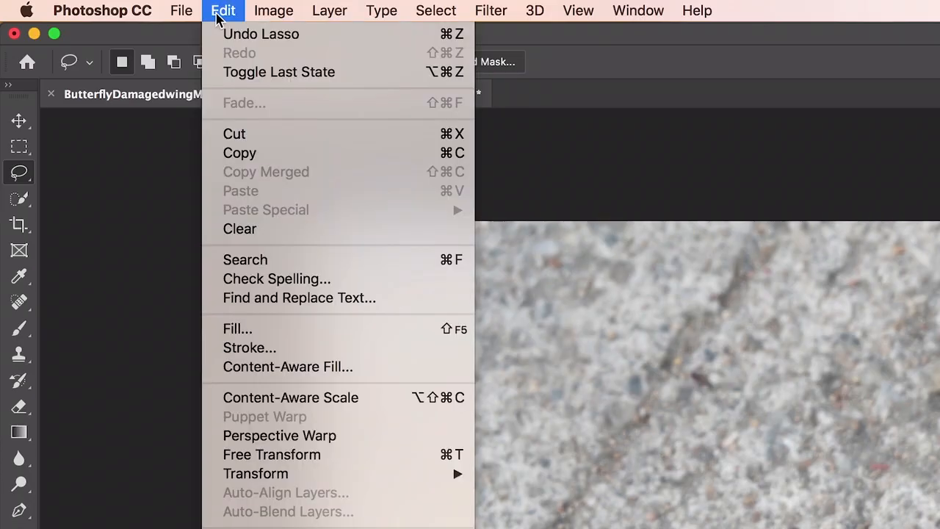
pyautogui.click(417, 373)
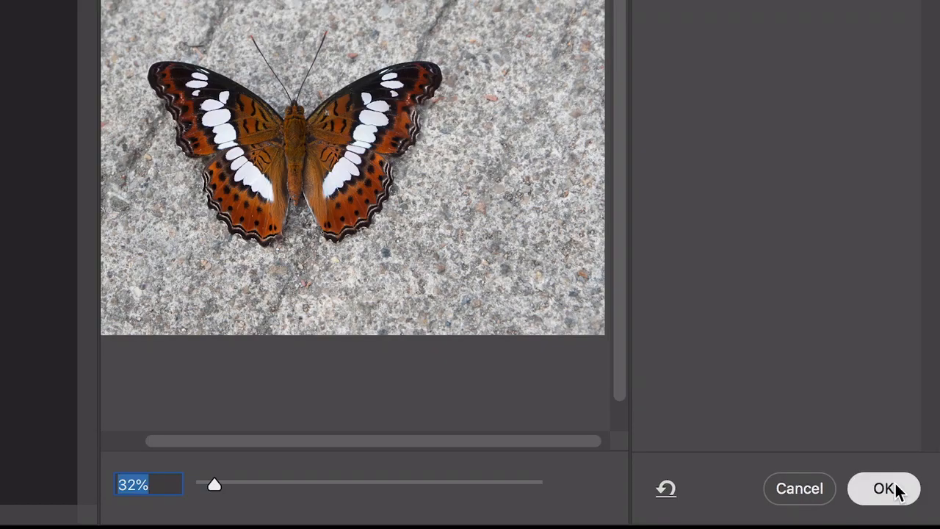
pyautogui.click(896, 484)
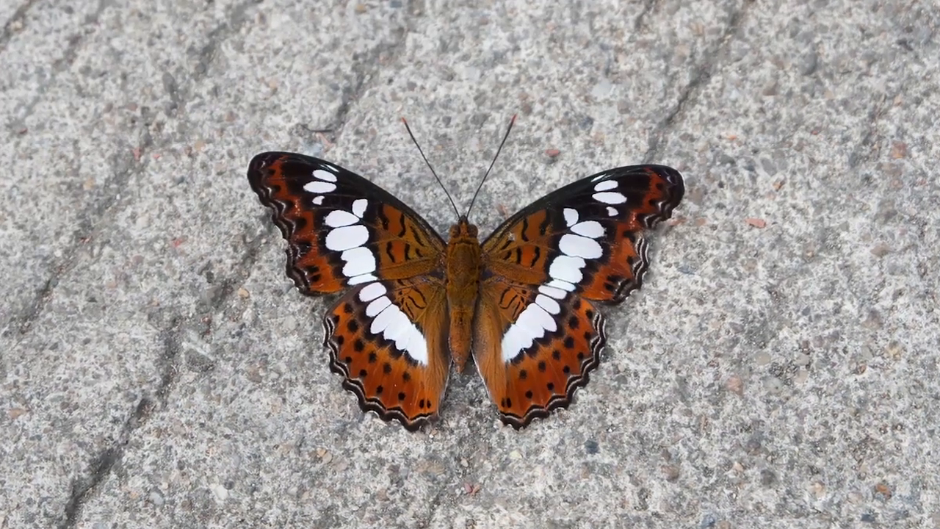
# Place the 2-Rustic kitchen library graphic in the circular frame above the Great Dough Kneads Less caption
pyautogui.moveTo(426, 150); pyautogui.dragTo(477, 163)
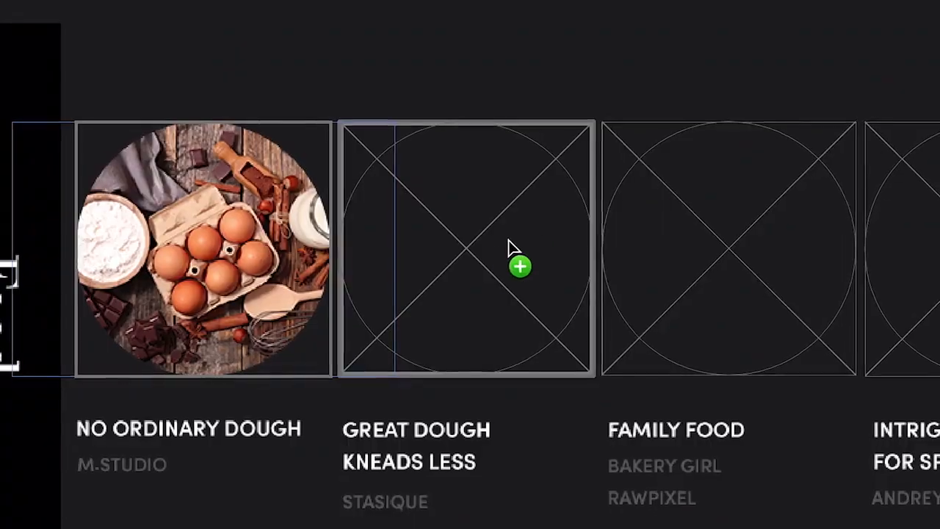
pyautogui.moveTo(508, 248)
pyautogui.mouseDown()
pyautogui.moveTo(478, 245)
pyautogui.moveTo(500, 241)
pyautogui.mouseUp()
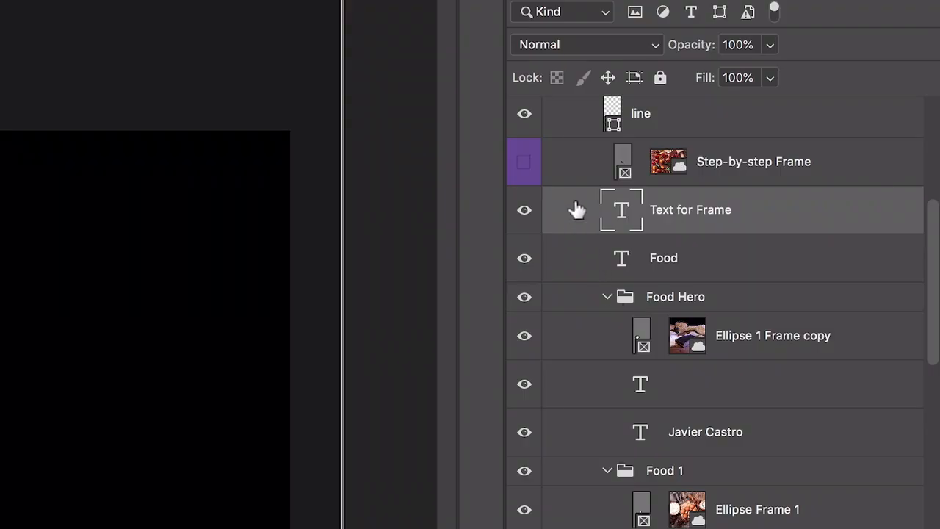
# Convert the "Za" text layer to a frame and fill it with the 3-Step-by-step library graphic
pyautogui.rightClick(577, 209)
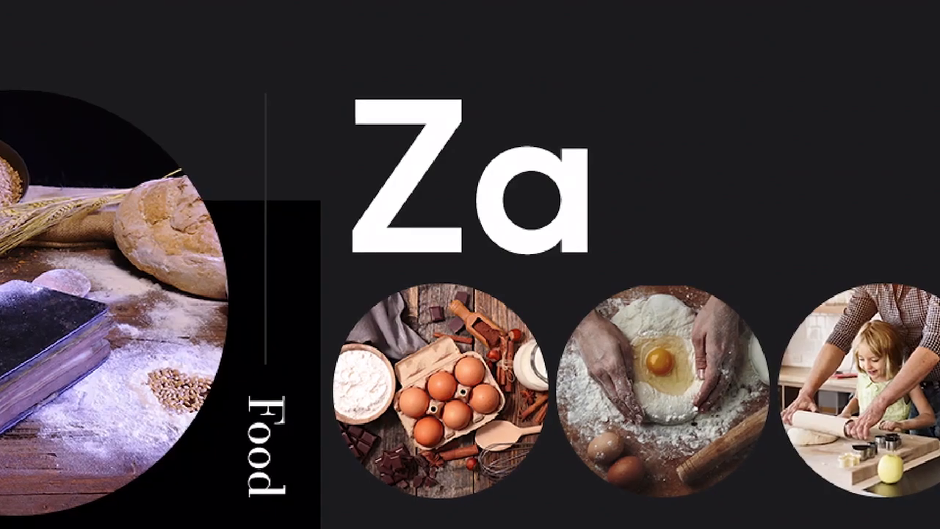
pyautogui.click(594, 206)
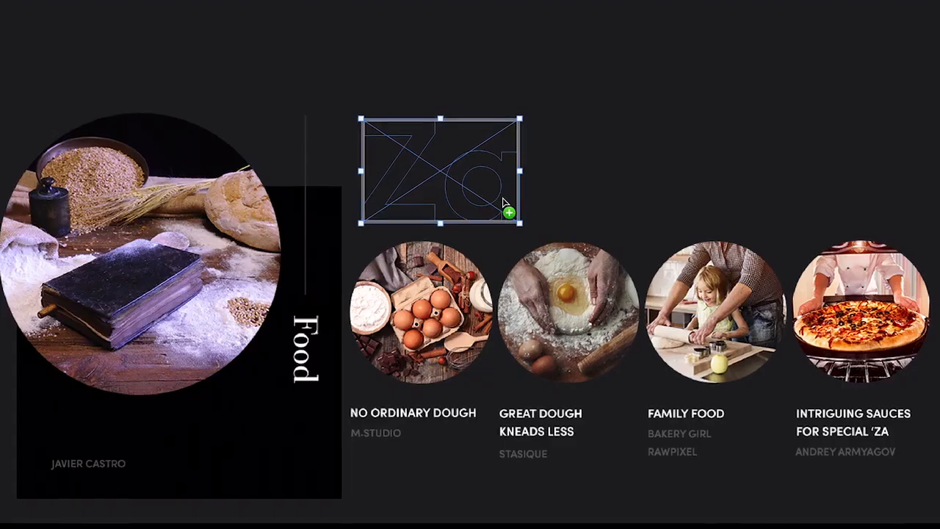
pyautogui.moveTo(507, 210); pyautogui.dragTo(493, 194)
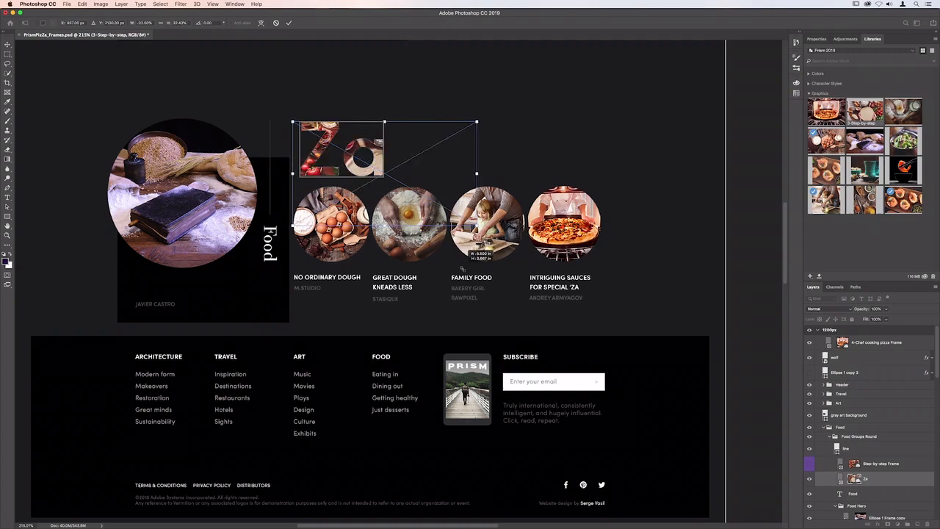
pyautogui.moveTo(462, 267); pyautogui.dragTo(489, 307)
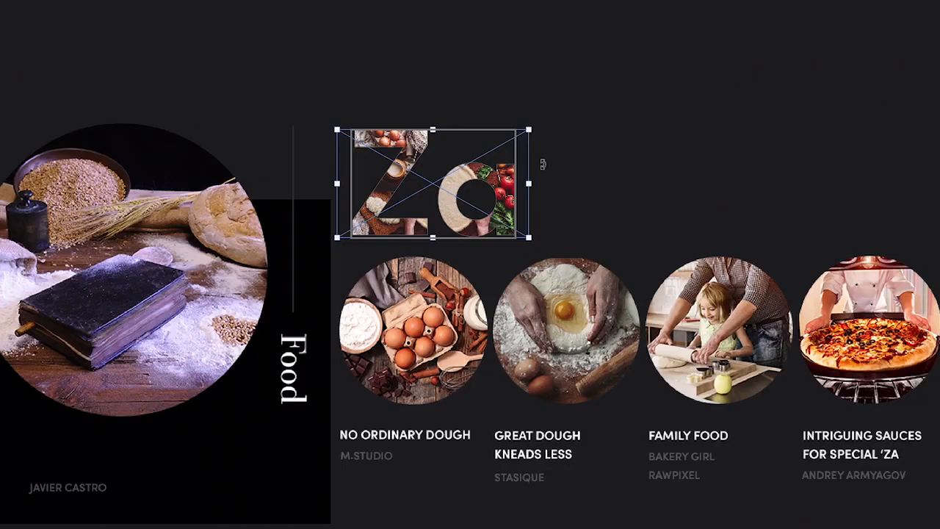
pyautogui.moveTo(543, 164); pyautogui.dragTo(323, 189)
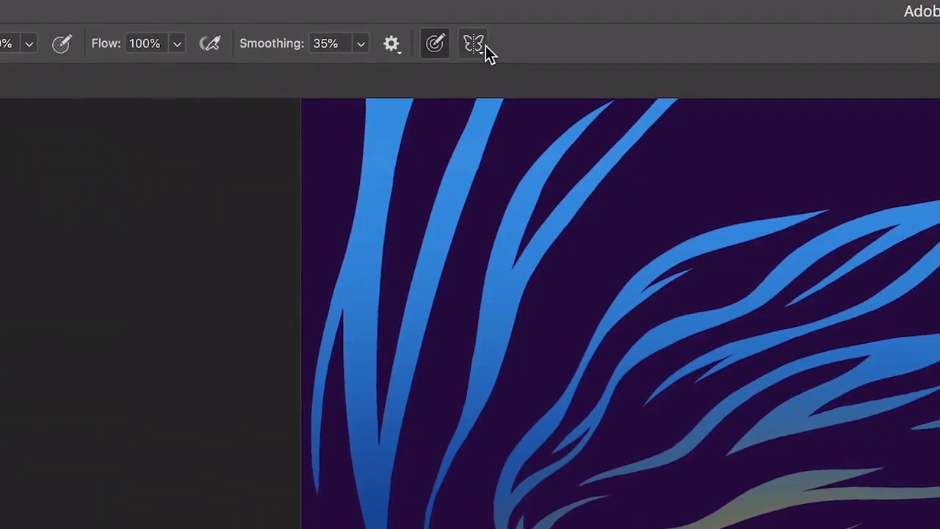
# Set up radial paint symmetry with 5 segments, then enlarge its path and rotate it about -10° to match the faces artwork
pyautogui.click(476, 45)
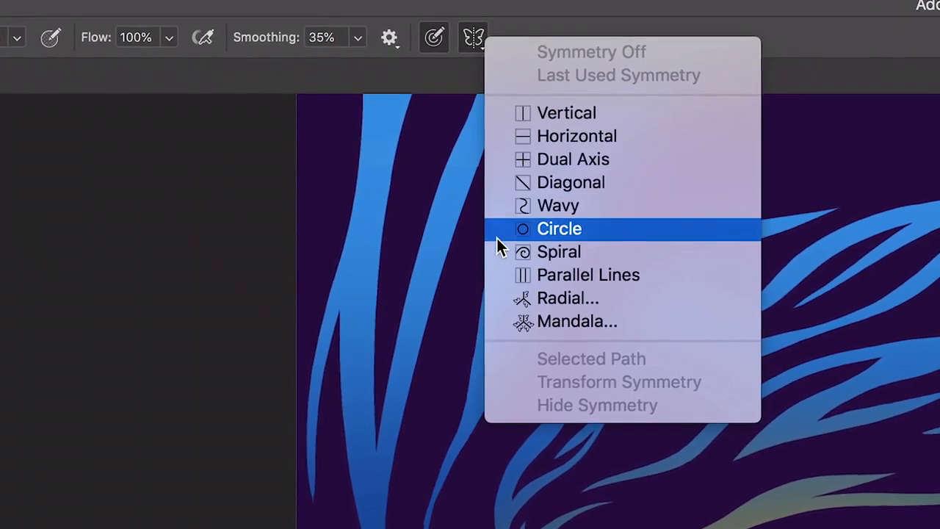
pyautogui.click(498, 299)
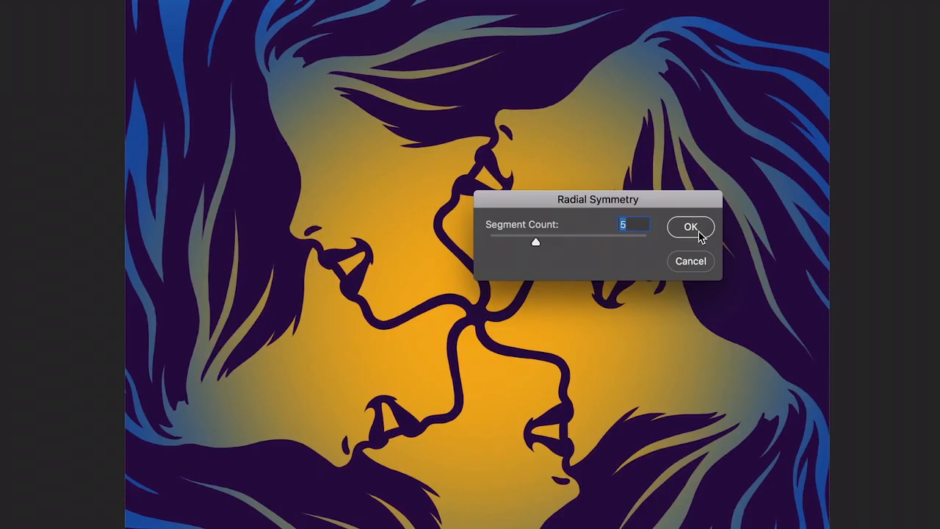
pyautogui.click(691, 227)
pyautogui.moveTo(529, 159); pyautogui.dragTo(572, 127)
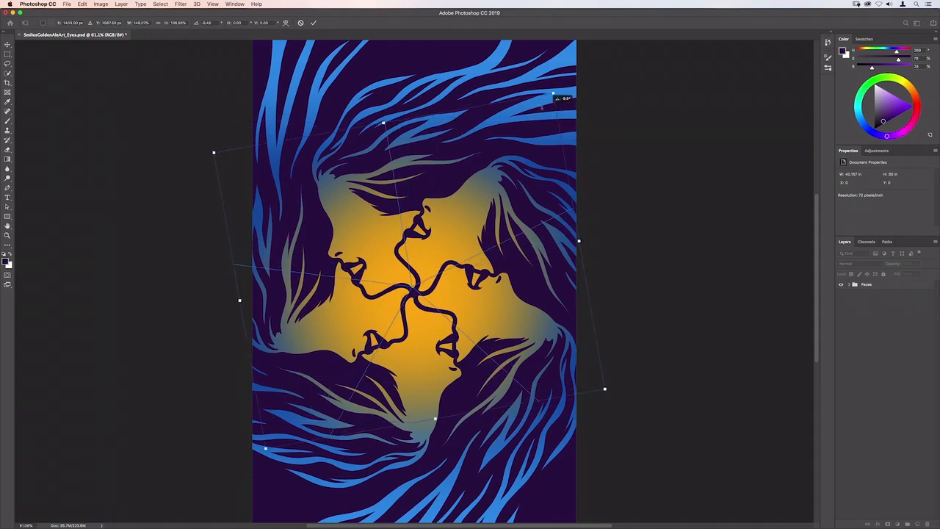
pyautogui.moveTo(556, 98); pyautogui.dragTo(542, 103)
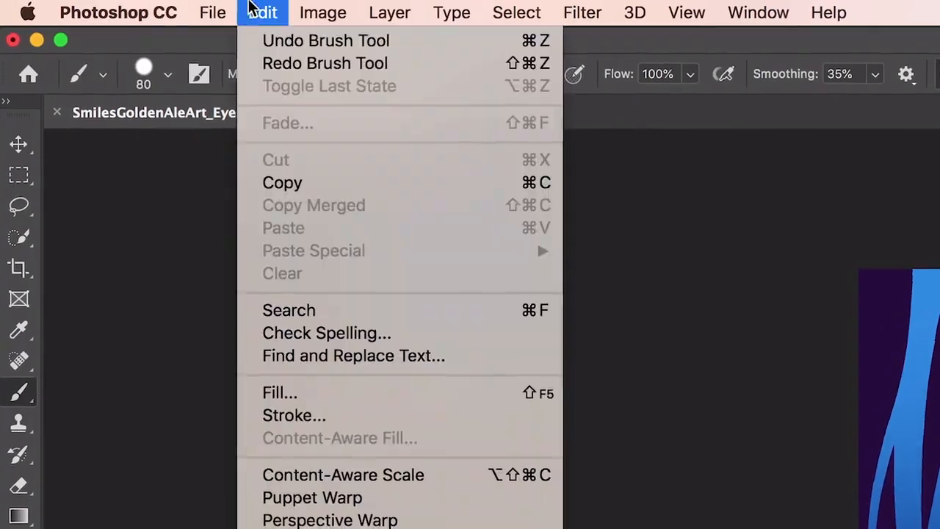
# Undo the recent brush strokes and symmetry path changes one after another
pyautogui.click(248, 40)
pyautogui.click(262, 13)
pyautogui.click(242, 41)
pyautogui.click(246, 15)
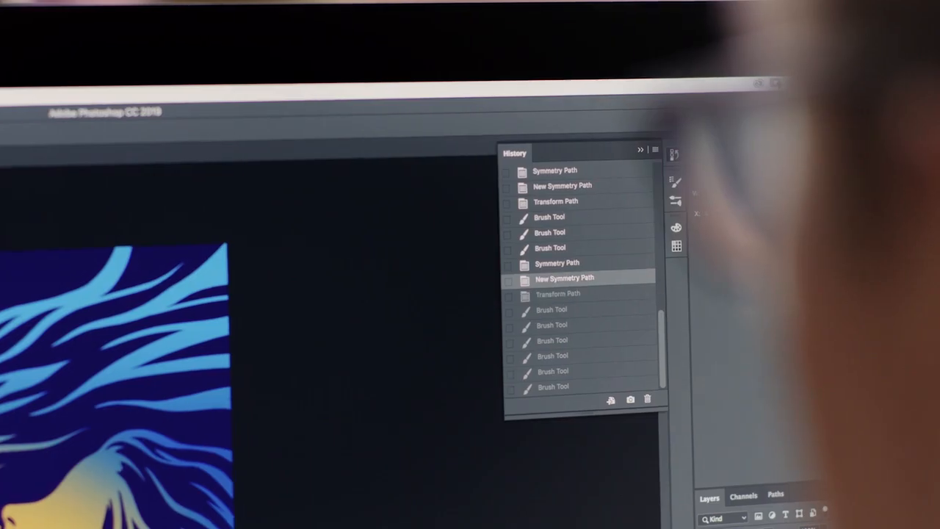
pyautogui.hotkey('ctrl', 'alt', 'z')
pyautogui.hotkey('ctrl', 'alt', 'z')
pyautogui.hotkey('ctrl', 'alt', 'z')
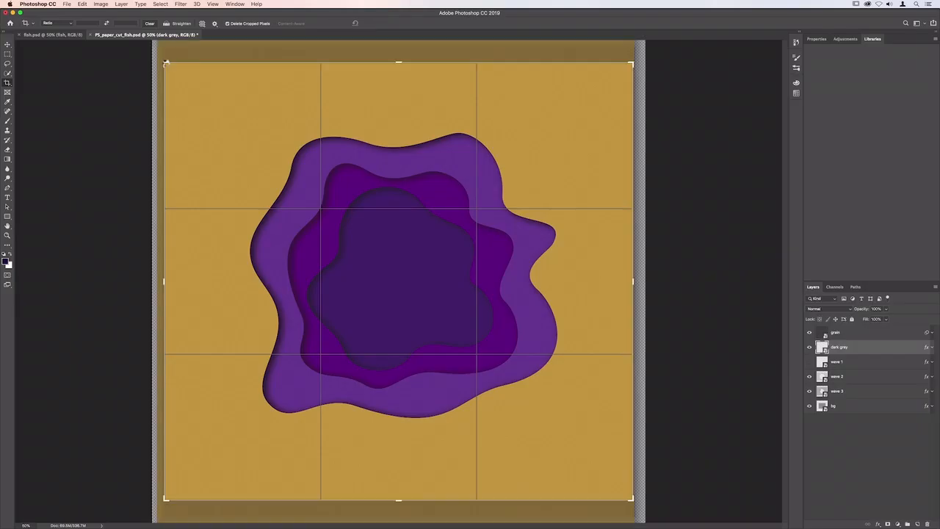
# Crop the paper-cut artwork to about 15 × 13.4 in, and centre the fish on it, scaled proportionally to about 2.7 × 3.1 in
pyautogui.moveTo(164, 63); pyautogui.dragTo(194, 104)
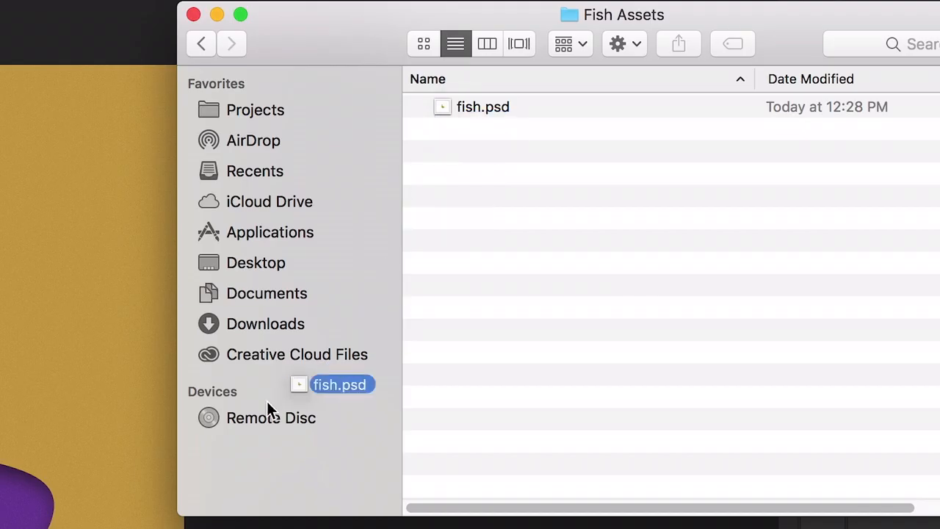
pyautogui.moveTo(269, 409); pyautogui.dragTo(339, 305)
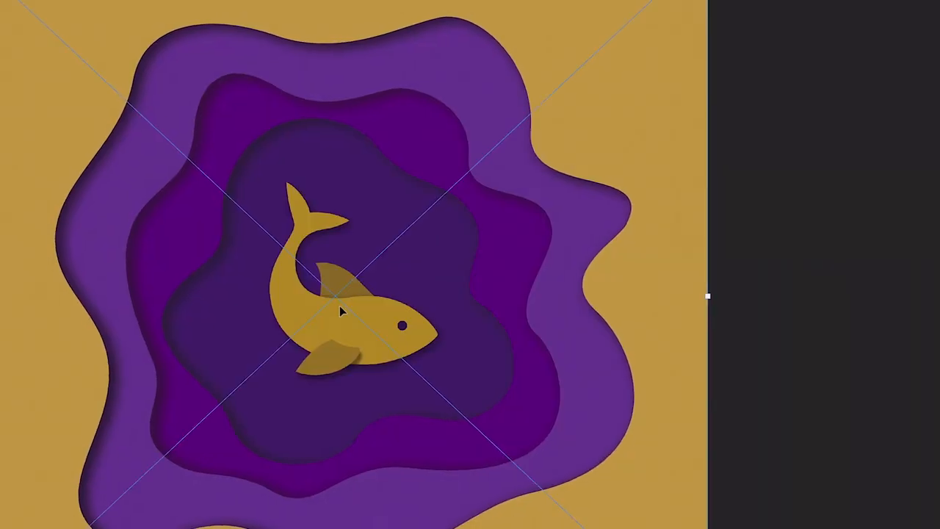
pyautogui.moveTo(457, 217); pyautogui.dragTo(445, 226)
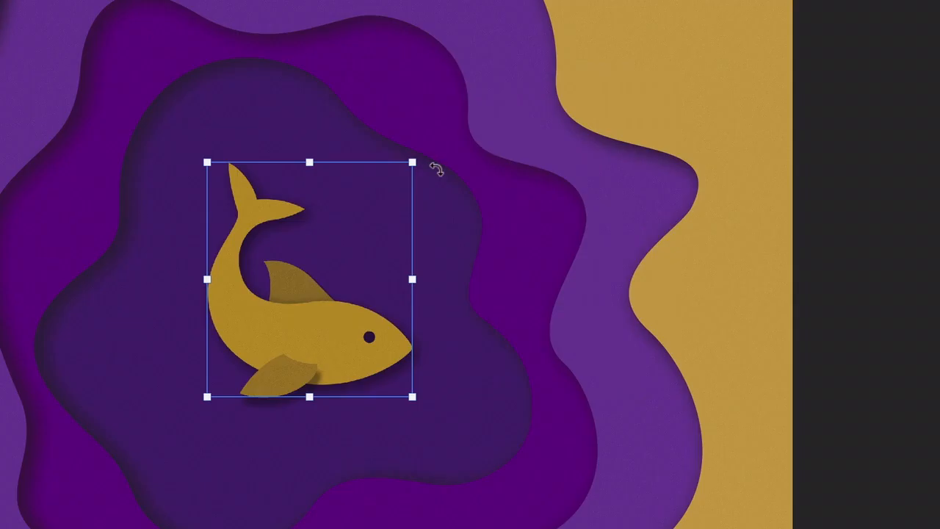
pyautogui.click(464, 215)
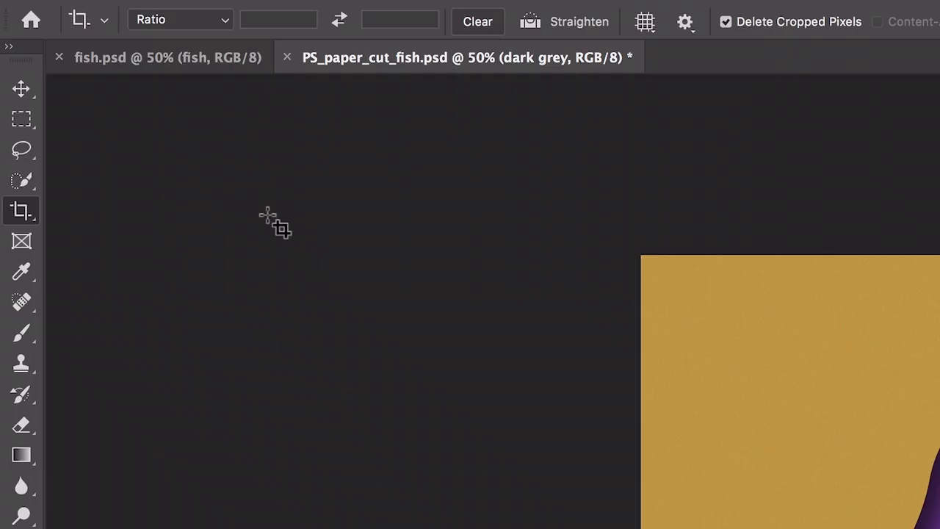
pyautogui.click(21, 91)
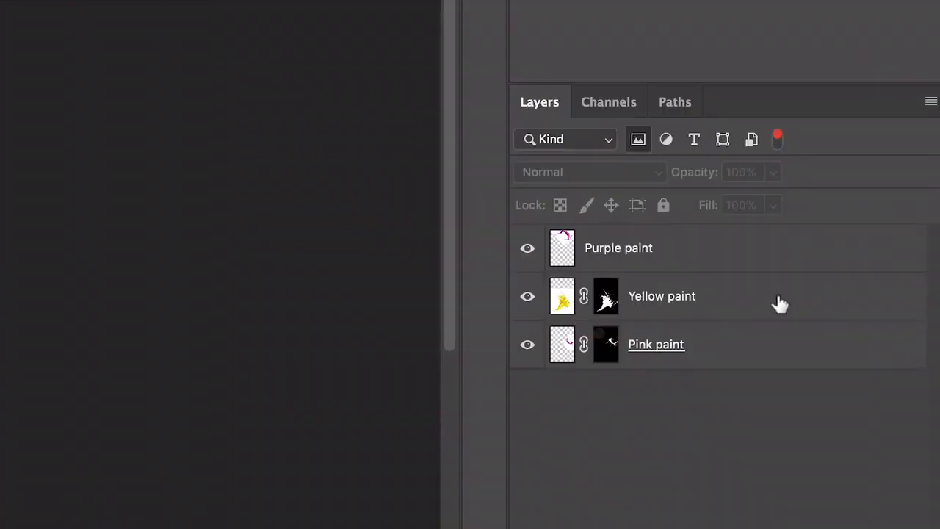
# Select the Yellow paint layer in the pride poster and open its blend mode choices
pyautogui.click(779, 305)
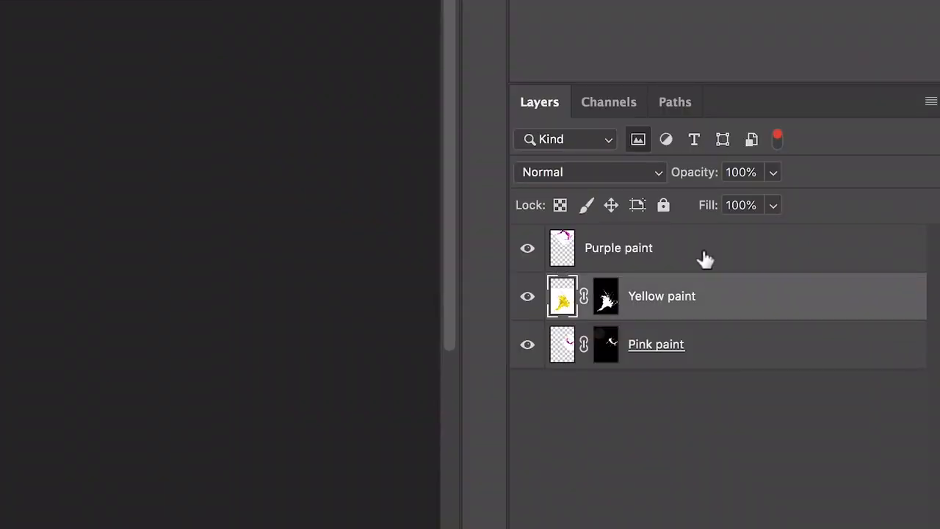
pyautogui.click(663, 175)
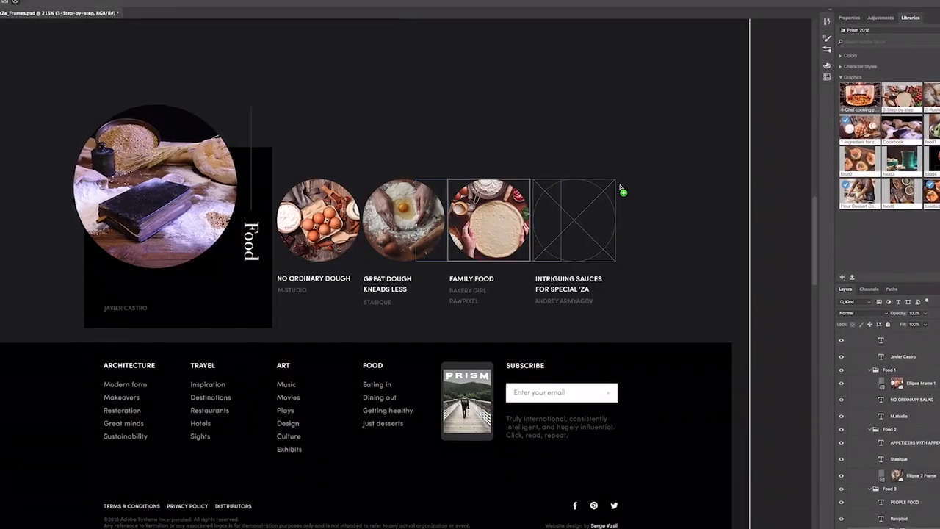
pyautogui.moveTo(620, 190); pyautogui.dragTo(580, 217)
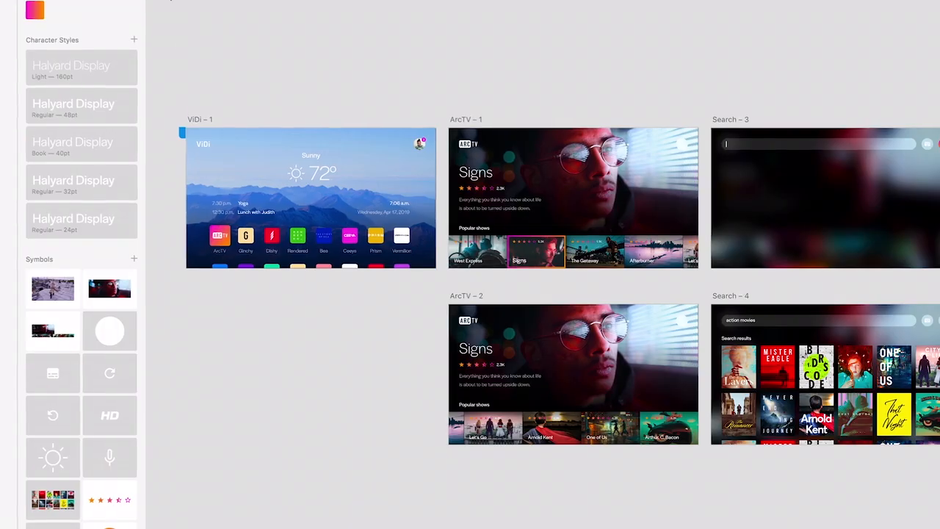
# Switch to Adobe XD, link the ViDi – 1 artboard to ArcTV – 1 with a Dissolve transition and change its trigger
pyautogui.click(195, 117)
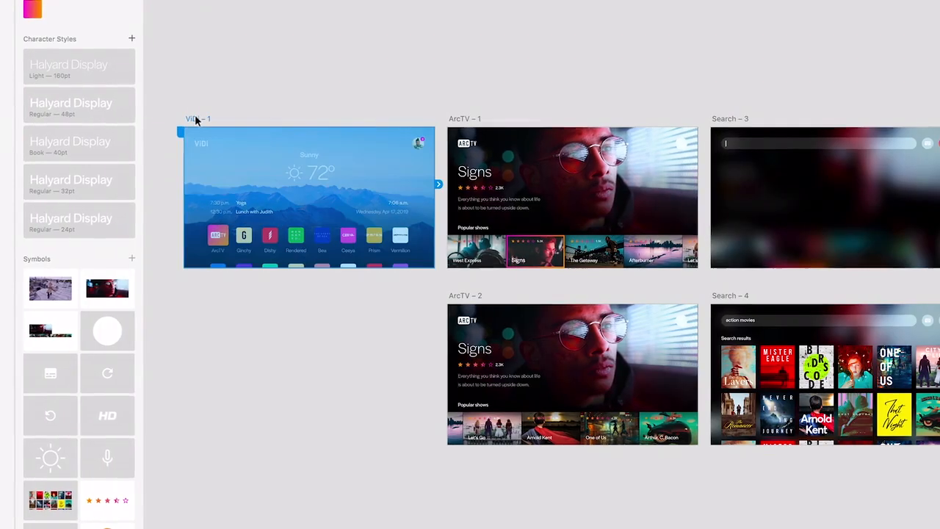
pyautogui.moveTo(589, 193); pyautogui.dragTo(585, 197)
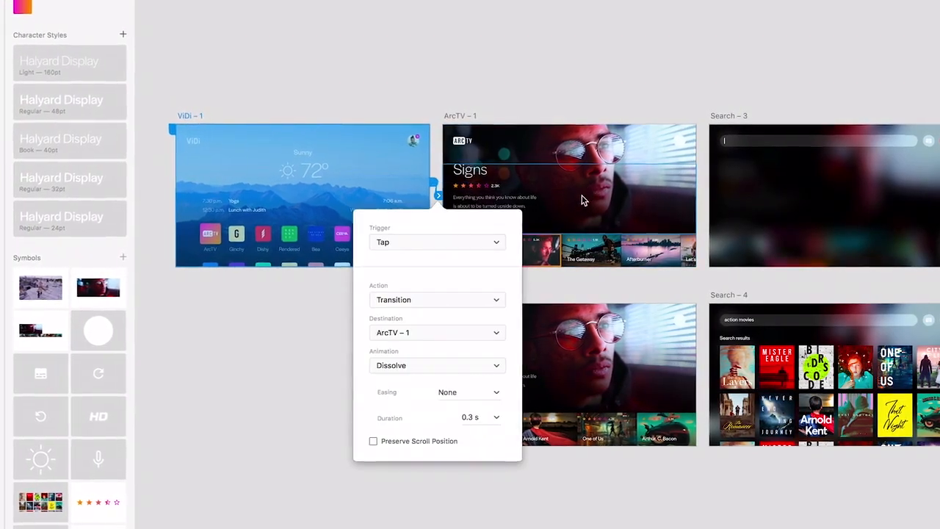
pyautogui.click(496, 243)
pyautogui.click(484, 271)
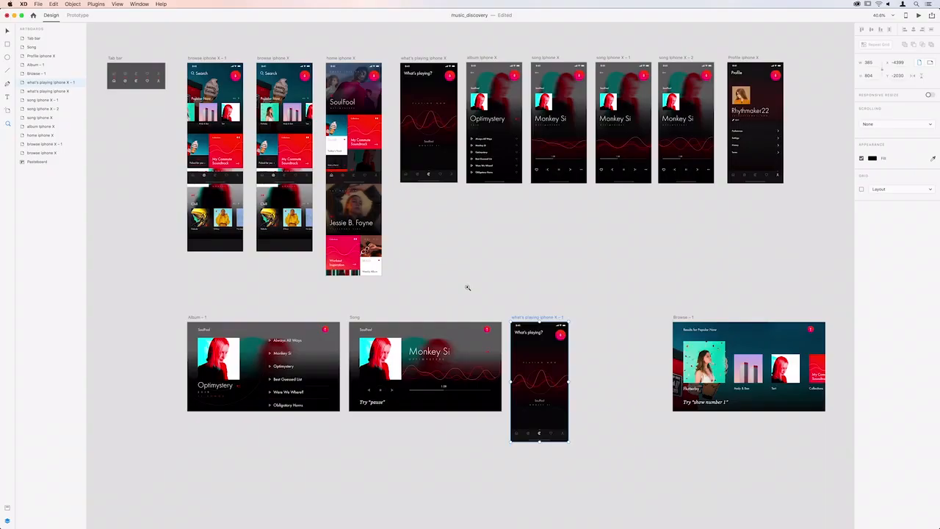
# Resize the what's playing artboard in the music_discovery prototype with Responsive Resize on
pyautogui.moveTo(459, 284); pyautogui.dragTo(704, 480)
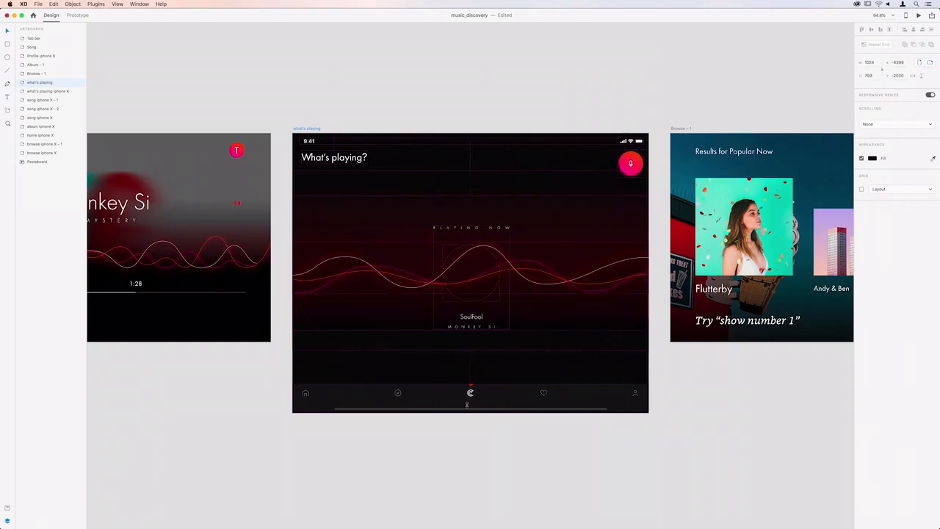
pyautogui.moveTo(469, 411); pyautogui.dragTo(458, 342)
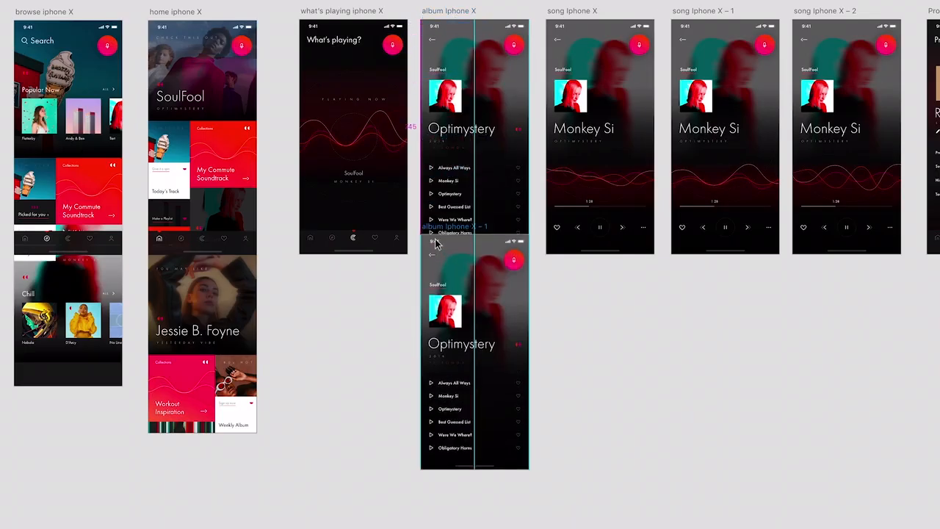
# Shorten the song list grid on the album iPhone X – 2 artboard, link the album artboard to it and change the link's action
pyautogui.moveTo(434, 241); pyautogui.dragTo(434, 281)
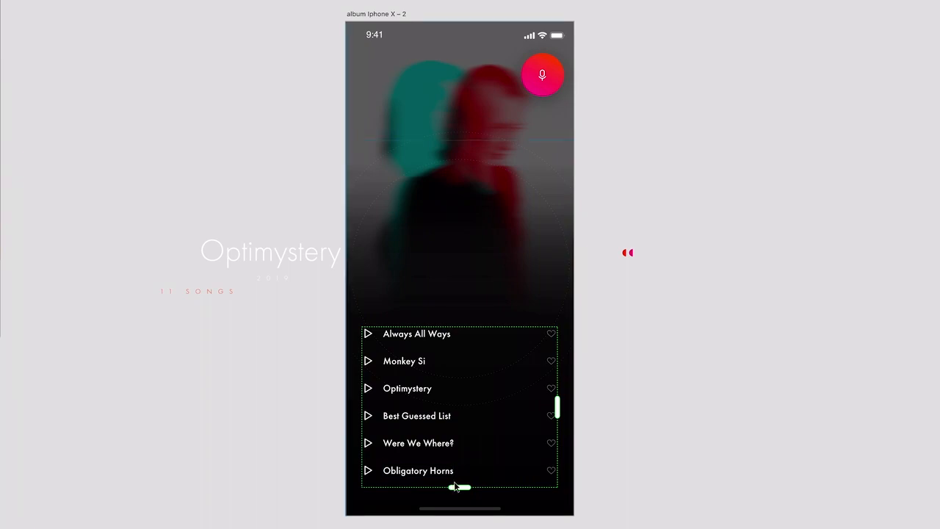
pyautogui.moveTo(454, 482); pyautogui.dragTo(456, 436)
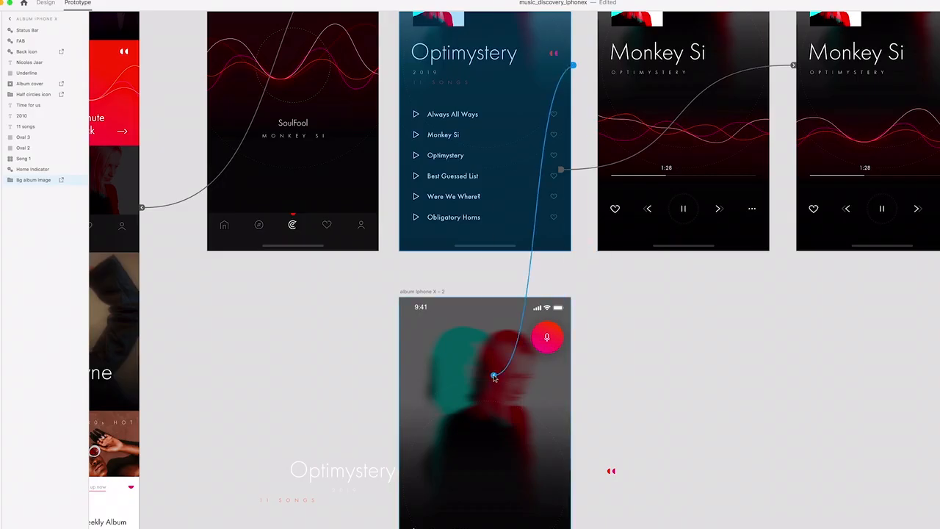
pyautogui.moveTo(494, 377); pyautogui.dragTo(494, 376)
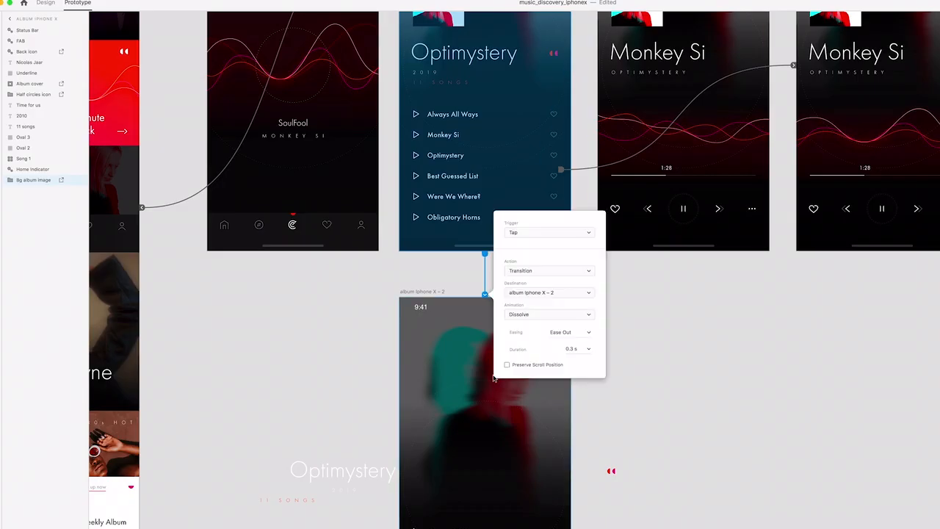
pyautogui.click(591, 271)
pyautogui.click(581, 225)
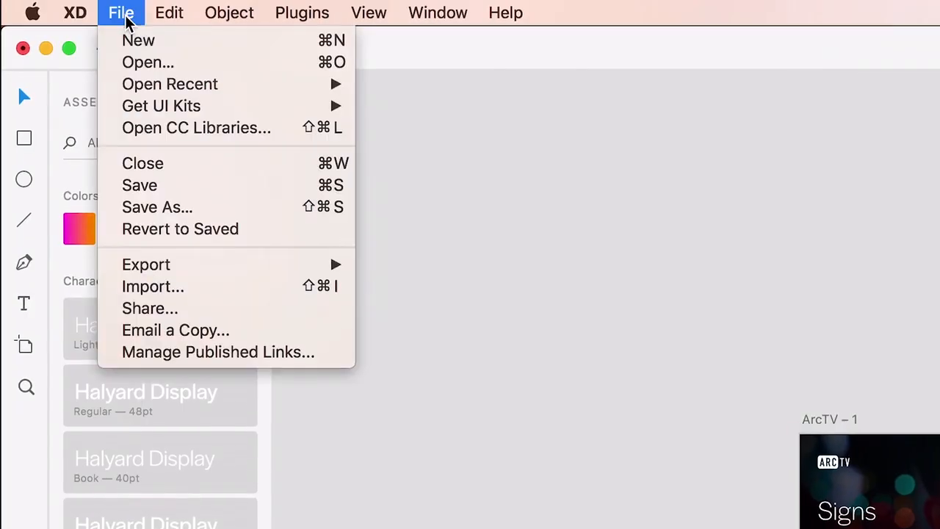
# Bring up the file chooser at the Design Assets folder to open a design file
pyautogui.click(179, 66)
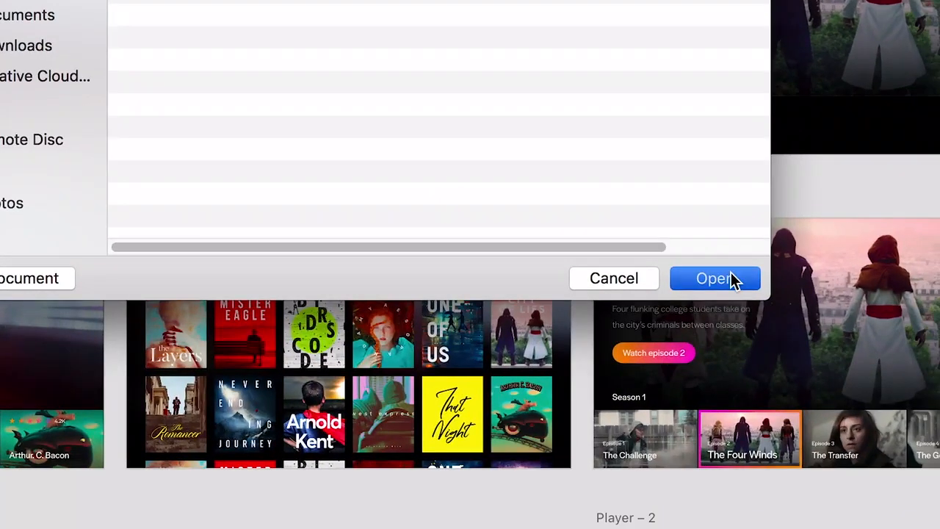
pyautogui.click(739, 328)
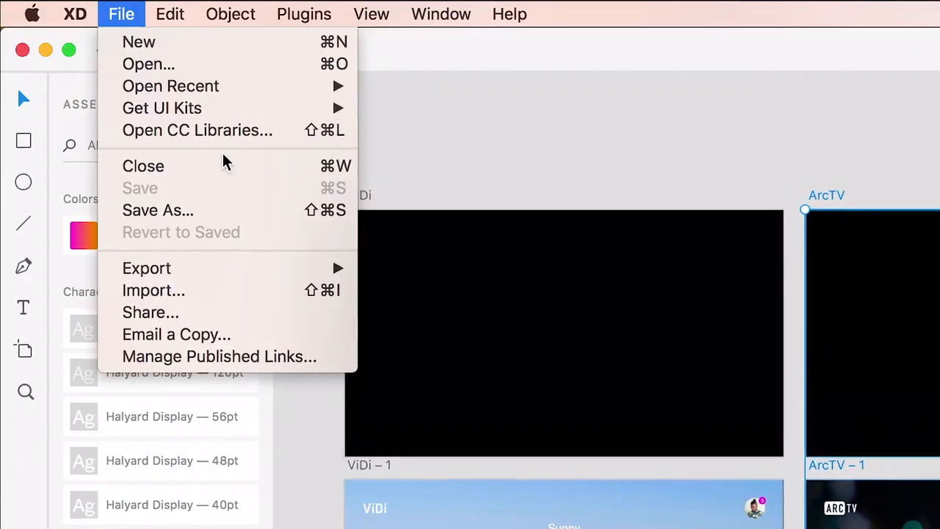
# Export the selected ArcTV artboards to After Effects
pyautogui.moveTo(301, 270)
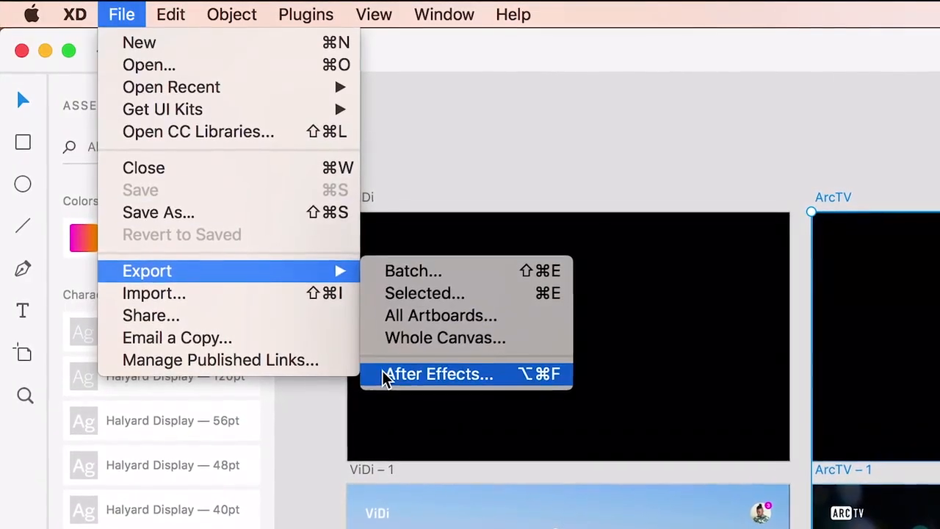
pyautogui.click(434, 374)
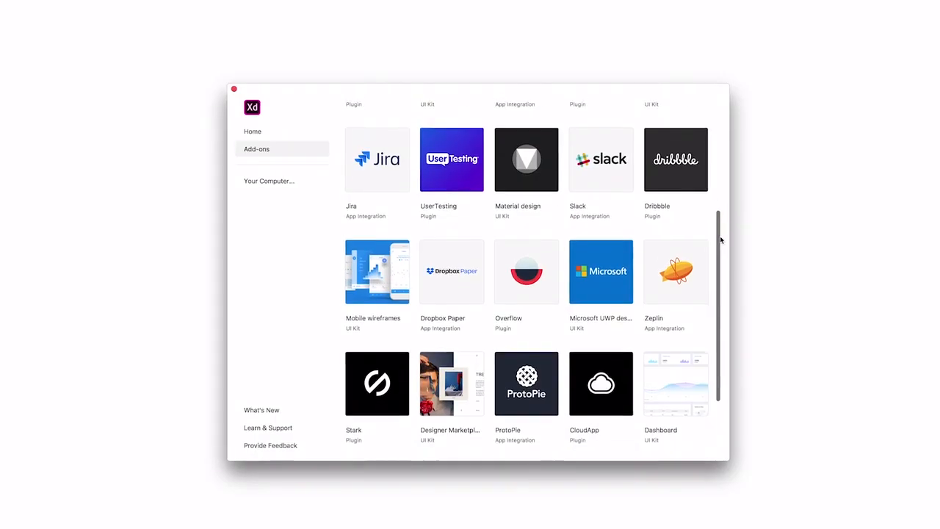
pyautogui.moveTo(720, 235); pyautogui.dragTo(720, 297)
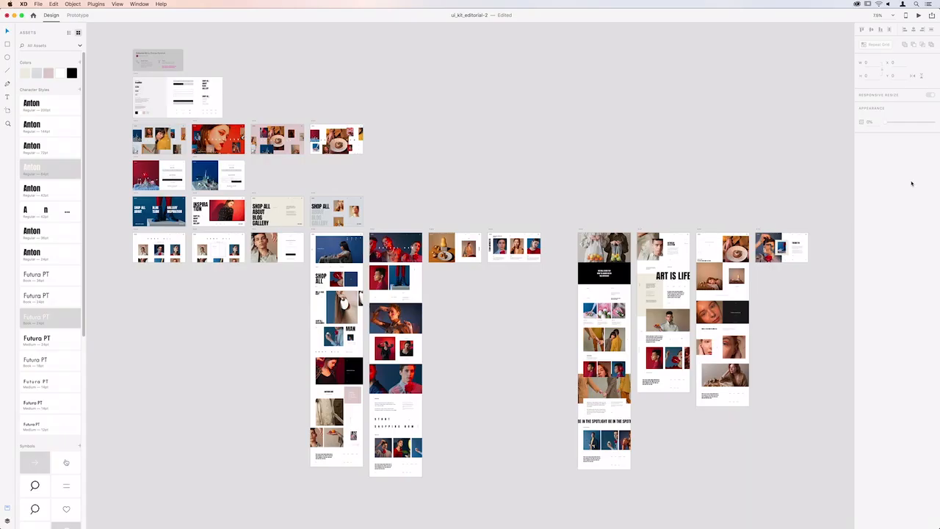
pyautogui.scroll(5, 318, 245)
pyautogui.scroll(-5, 318, 245)
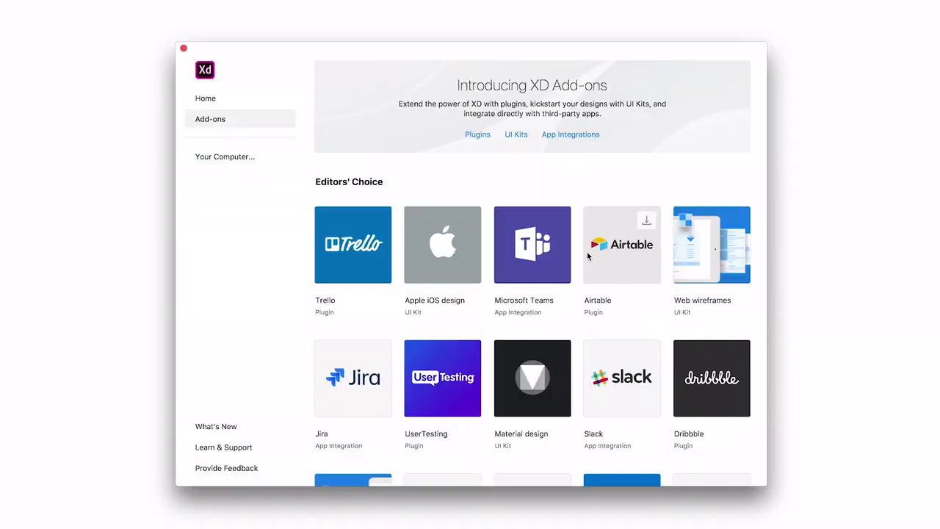
# Get the Microsoft Teams app integration from the XD add-ons and connect Creative Cloud to it
pyautogui.click(557, 220)
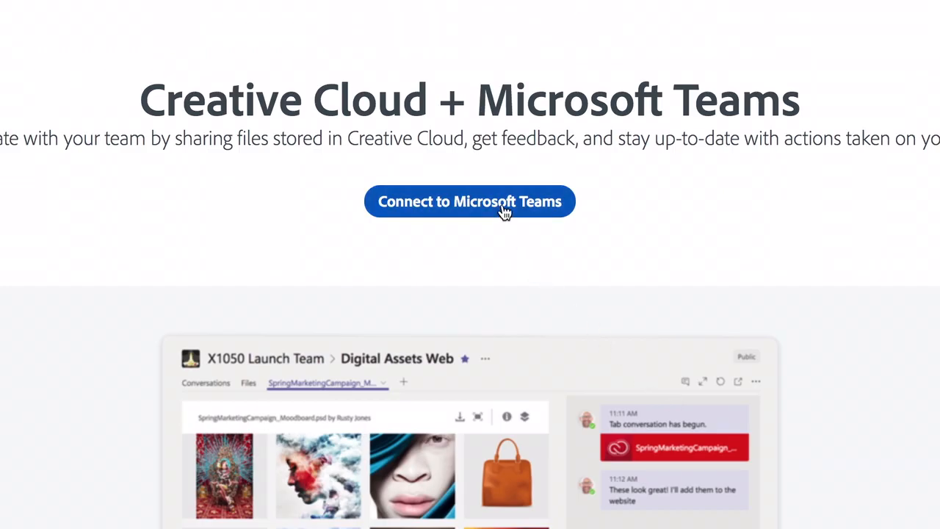
pyautogui.click(503, 213)
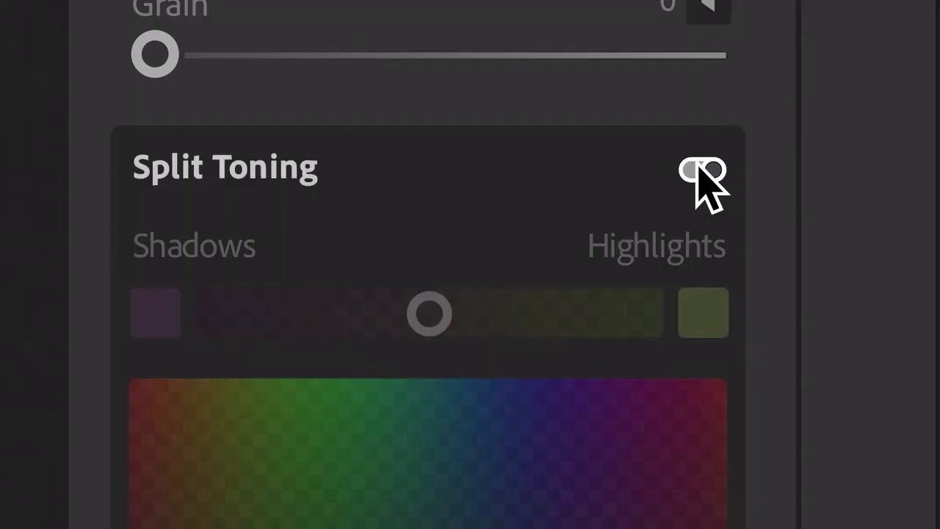
# Switch to Lightroom and start a new preset from the bearded man's monochrome portrait, choosing the settings it includes
pyautogui.click(702, 169)
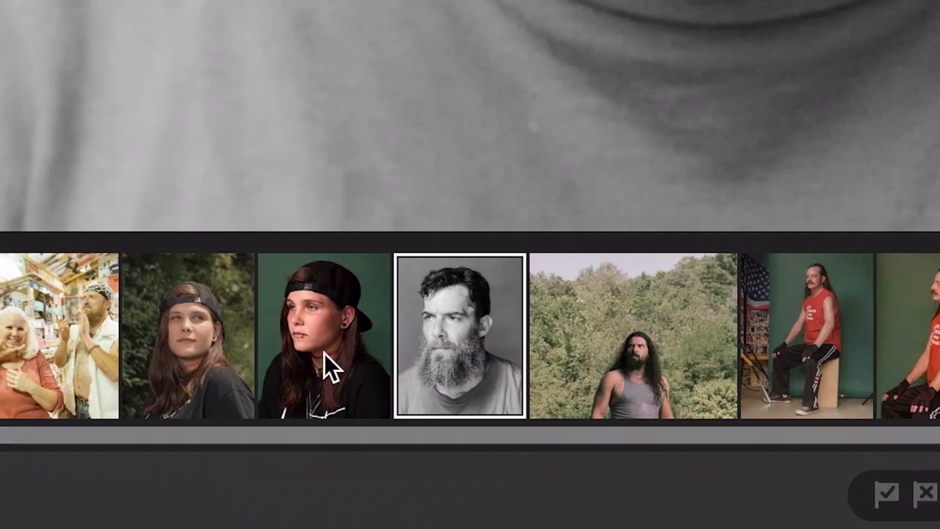
pyautogui.click(323, 345)
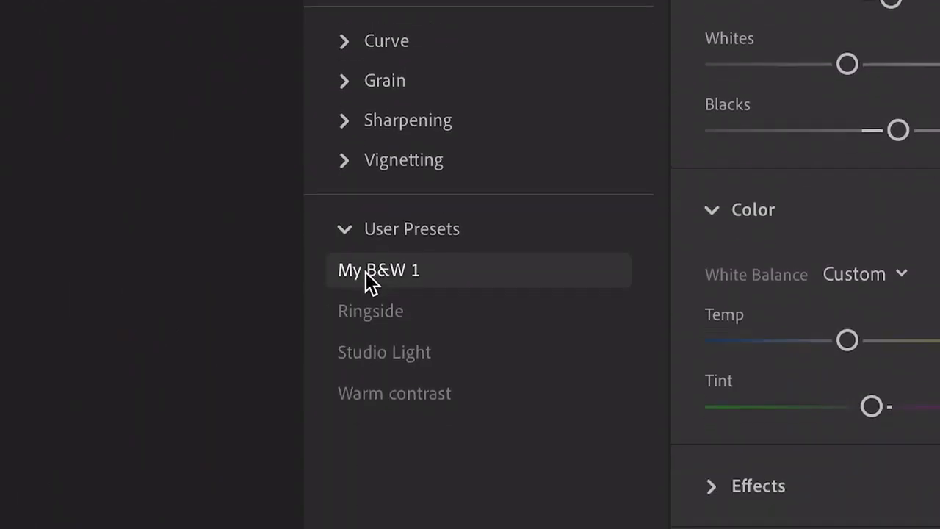
pyautogui.click(366, 271)
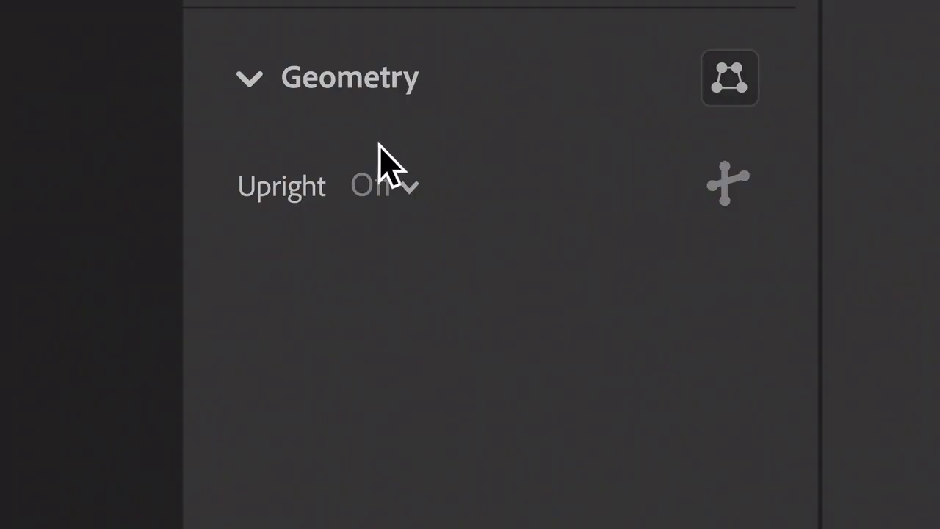
# Set the photo's Upright geometry correction to Guided
pyautogui.click(389, 195)
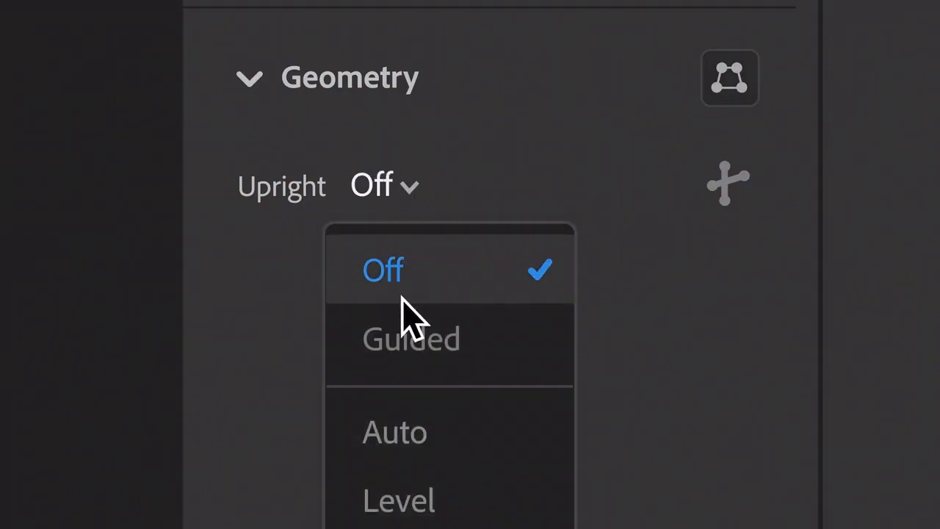
pyautogui.click(413, 344)
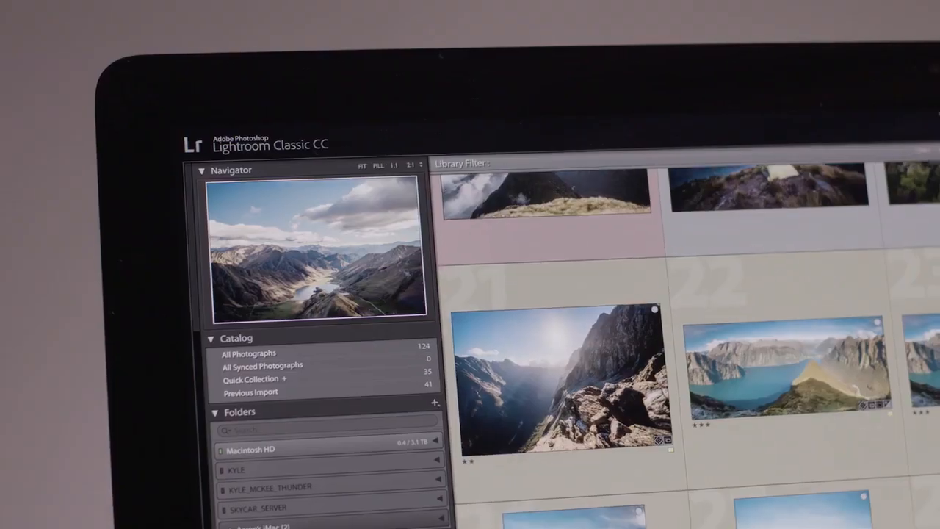
# Switch to Lightroom Classic and show the catalog's Quick Collection
pyautogui.scroll(-5, 661, 345)
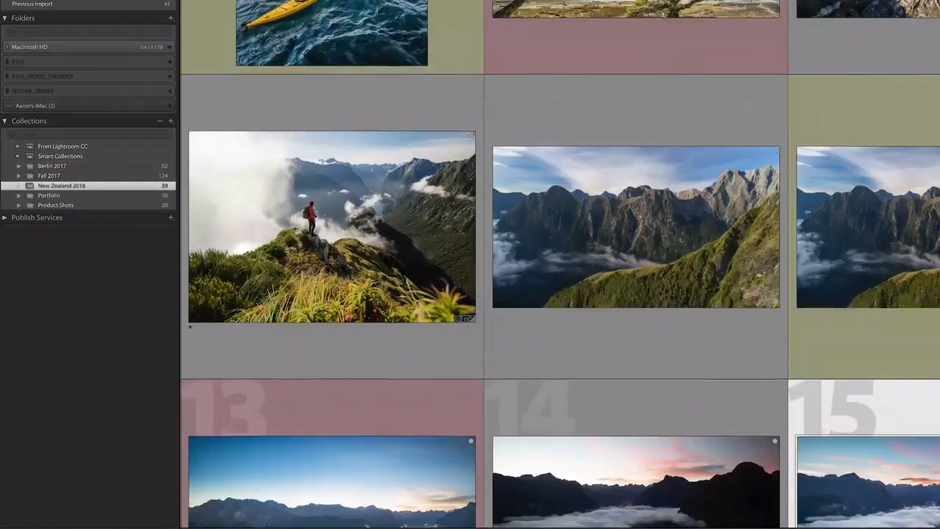
pyautogui.scroll(-5, 558, 293)
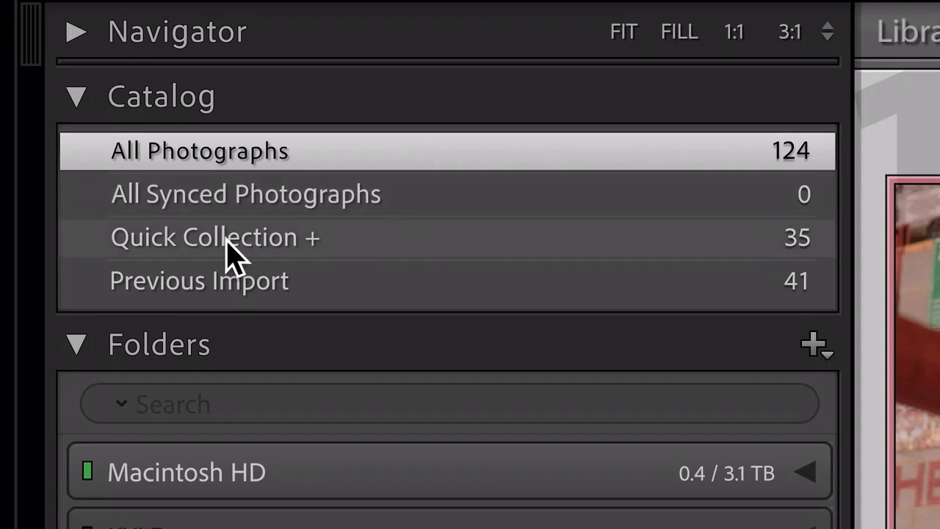
pyautogui.click(227, 245)
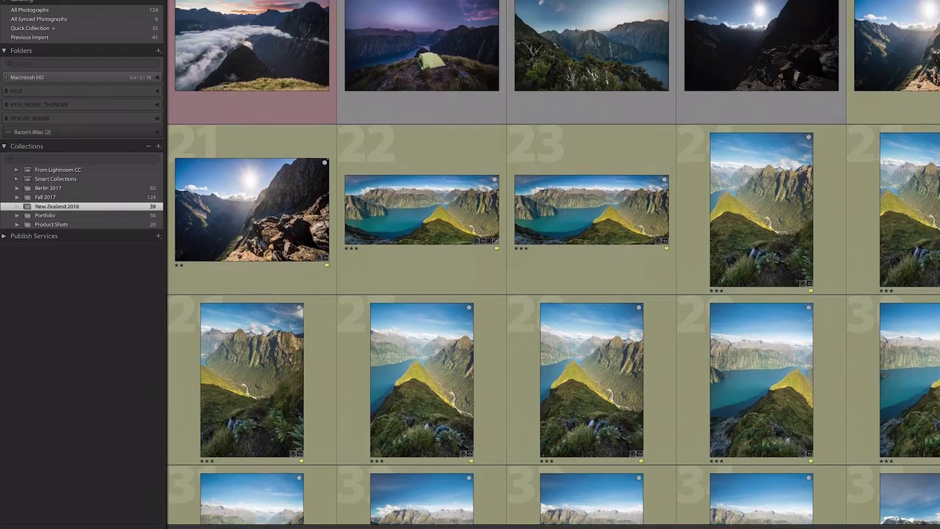
# Send the portrait of the woman in round sunglasses from the photo grid to Photoshop for editing
pyautogui.scroll(3, 543, 293)
pyautogui.scroll(2, 551, 294)
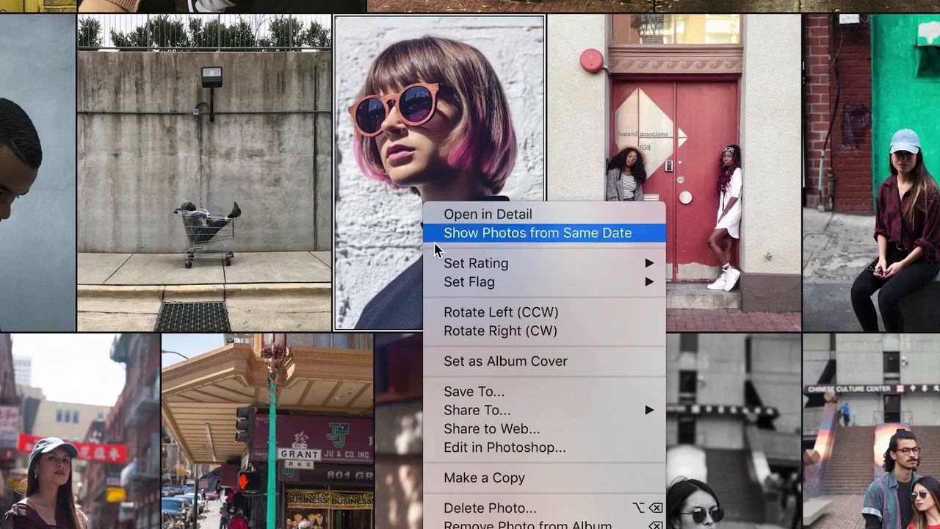
pyautogui.click(490, 447)
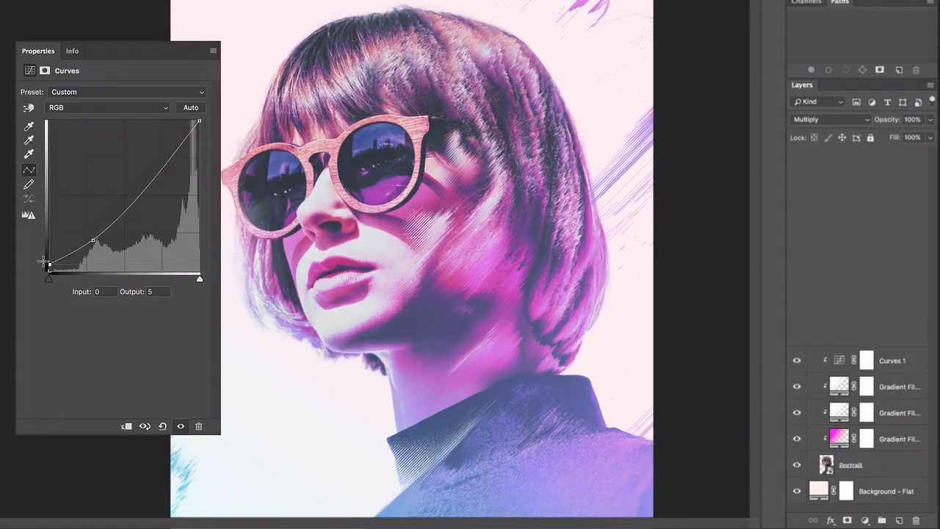
pyautogui.moveTo(43, 261); pyautogui.dragTo(40, 256)
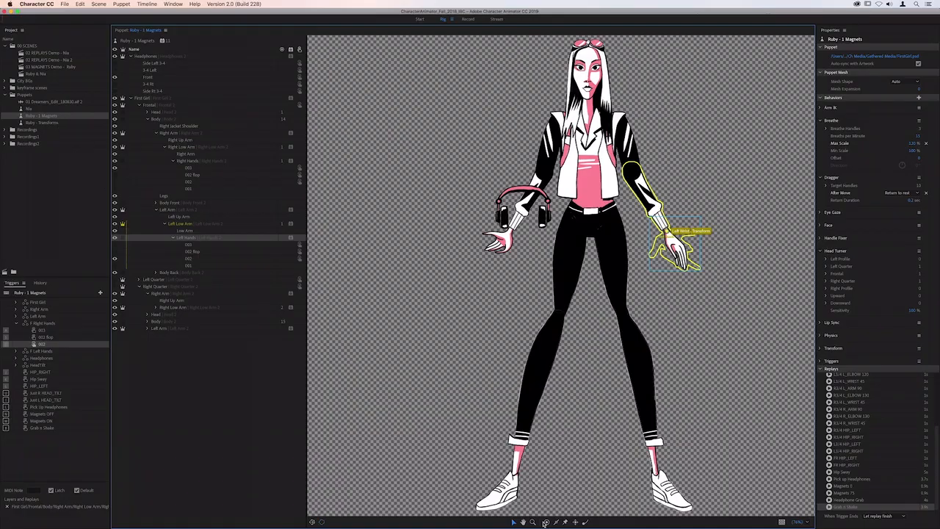
pyautogui.click(545, 522)
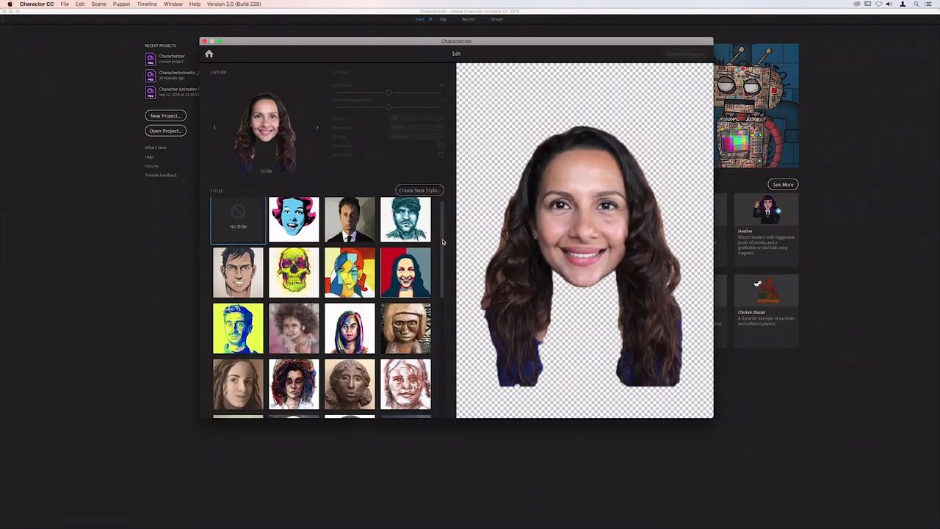
pyautogui.scroll(-5, 443, 319)
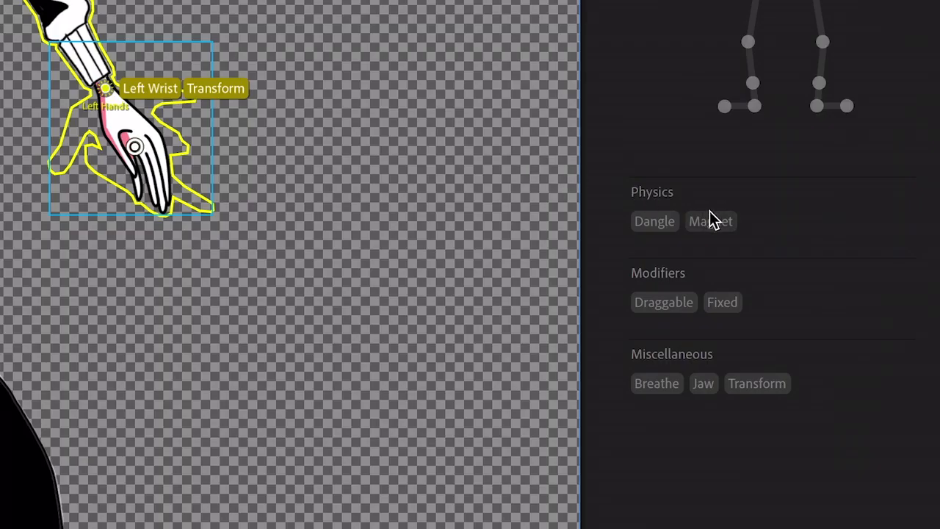
# In Character Animator, tag the handle on the puppet's left hand as a Magnet
pyautogui.click(709, 211)
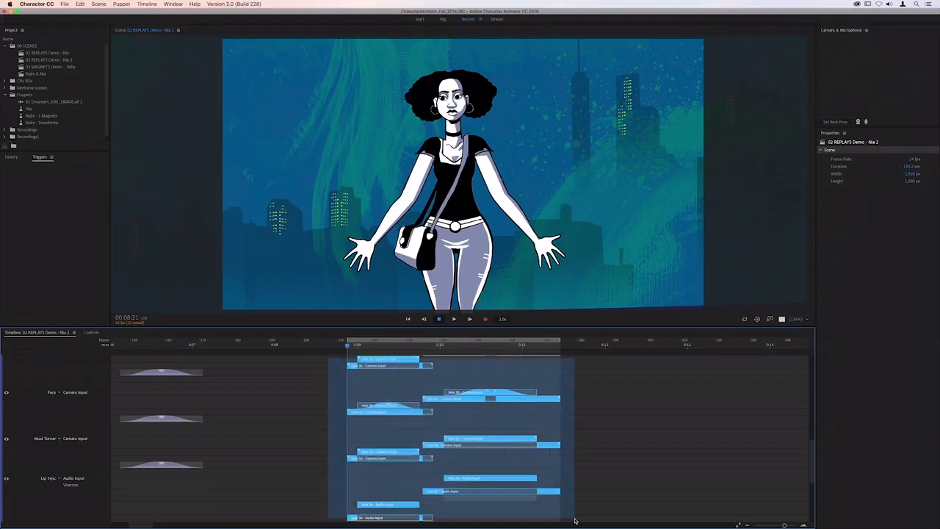
# Create a replay and trigger from the selected camera and audio takes, and name it Dancing
pyautogui.moveTo(575, 521); pyautogui.dragTo(574, 520)
pyautogui.rightClick(516, 439)
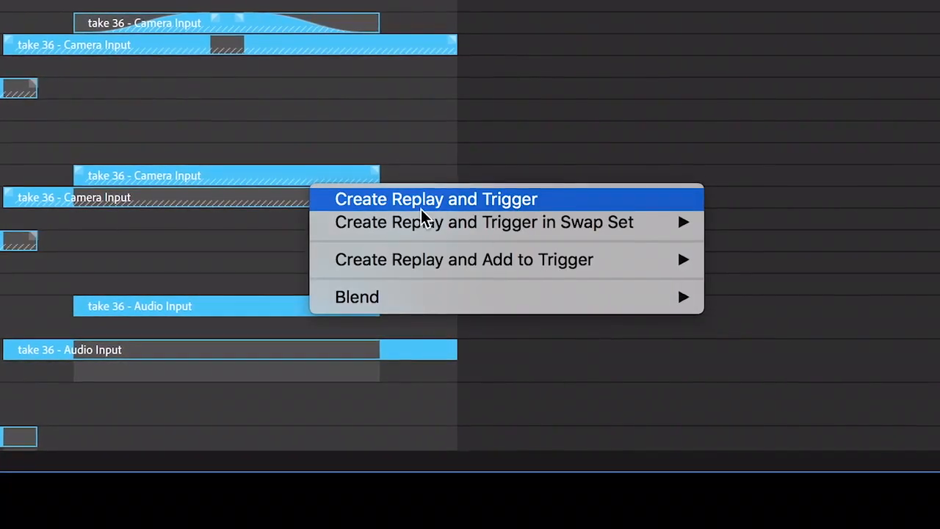
pyautogui.click(422, 212)
pyautogui.doubleClick(753, 255)
pyautogui.write('Dancing')
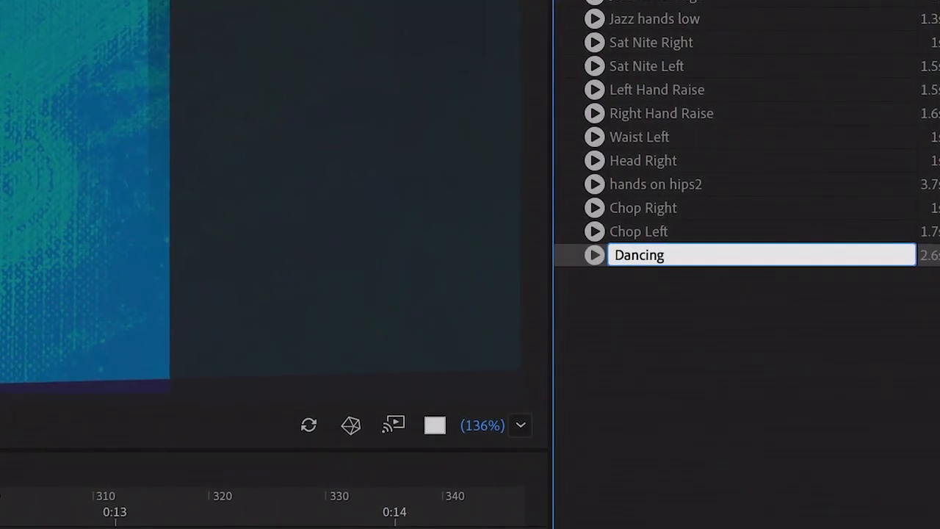
pyautogui.press('Return')
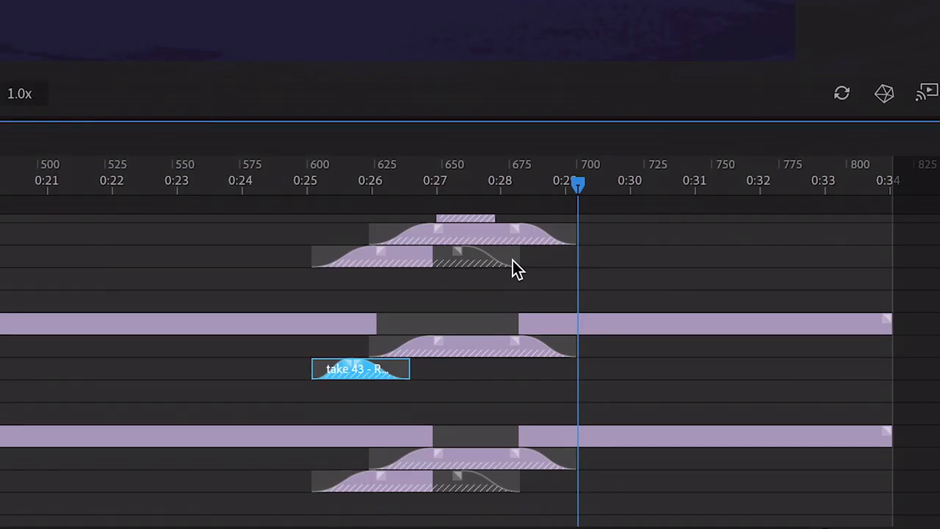
# Extend the upper take 43 - Rotation clip to about 0:32, and play the Chop Left replay
pyautogui.moveTo(591, 261); pyautogui.dragTo(782, 271)
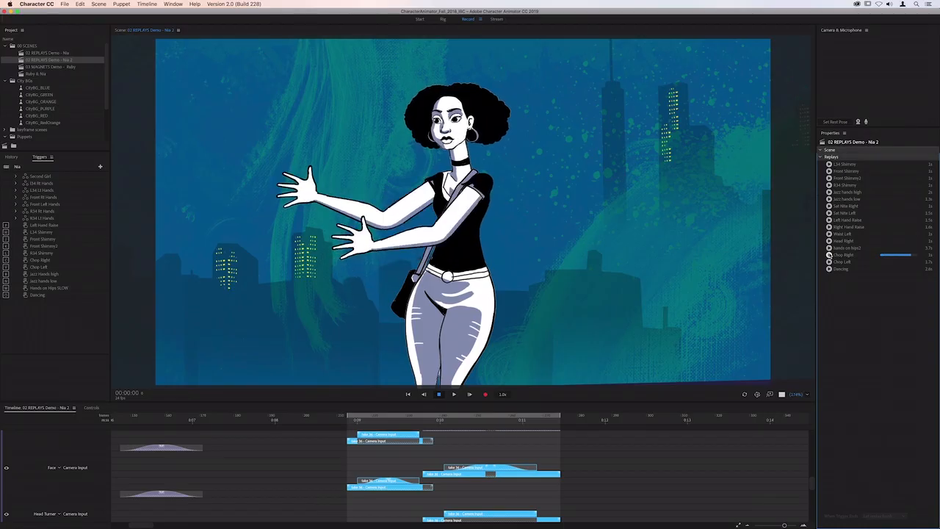
pyautogui.click(830, 262)
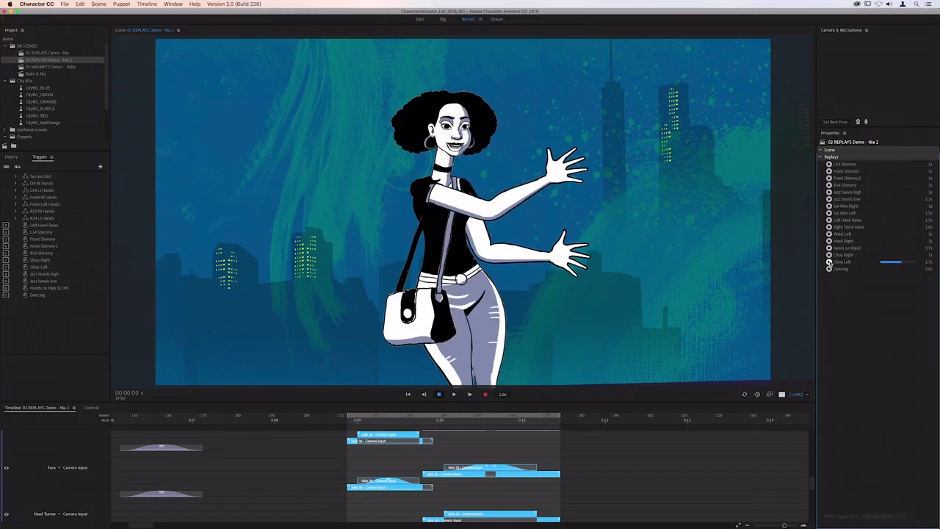
# Switch to After Effects and enlarge the mantis's head to about 151% with its puppet pin
pyautogui.moveTo(491, 189); pyautogui.dragTo(534, 177)
pyautogui.moveTo(498, 160); pyautogui.dragTo(446, 125)
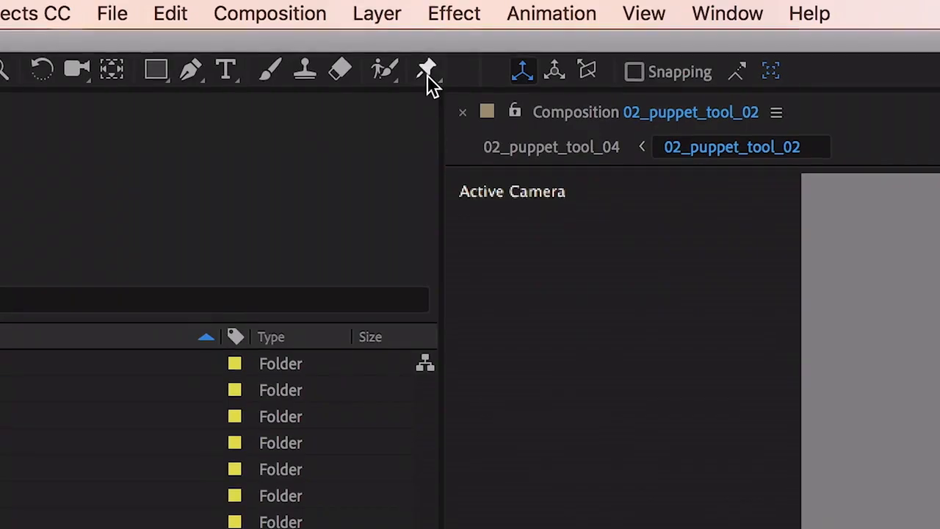
pyautogui.click(427, 71)
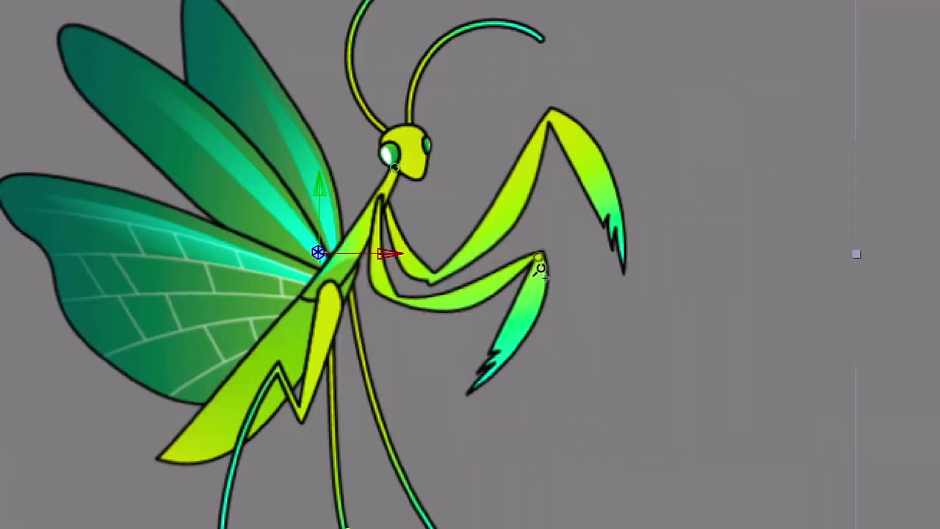
# Rotate the mantis's lower front claw with a puppet pin near its joint
pyautogui.moveTo(530, 208); pyautogui.dragTo(522, 229)
pyautogui.moveTo(626, 337); pyautogui.dragTo(611, 325)
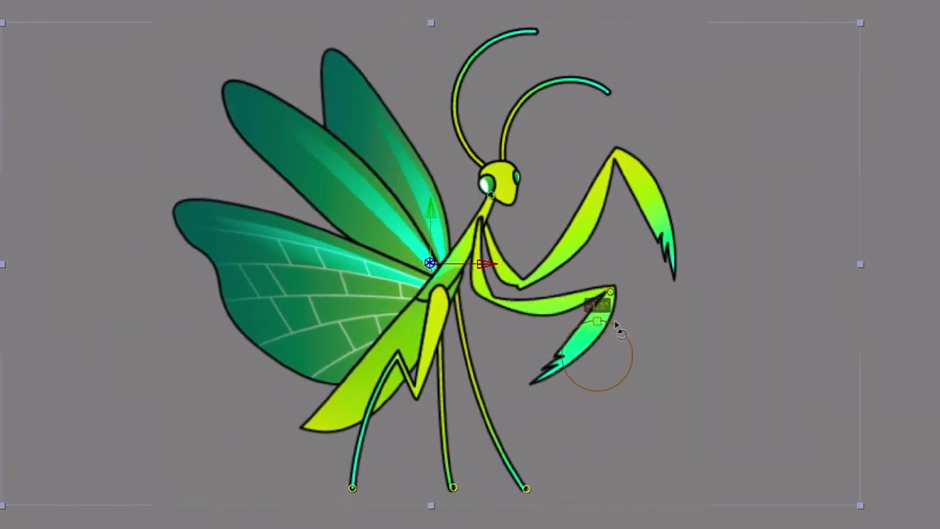
pyautogui.moveTo(465, 154); pyautogui.dragTo(445, 123)
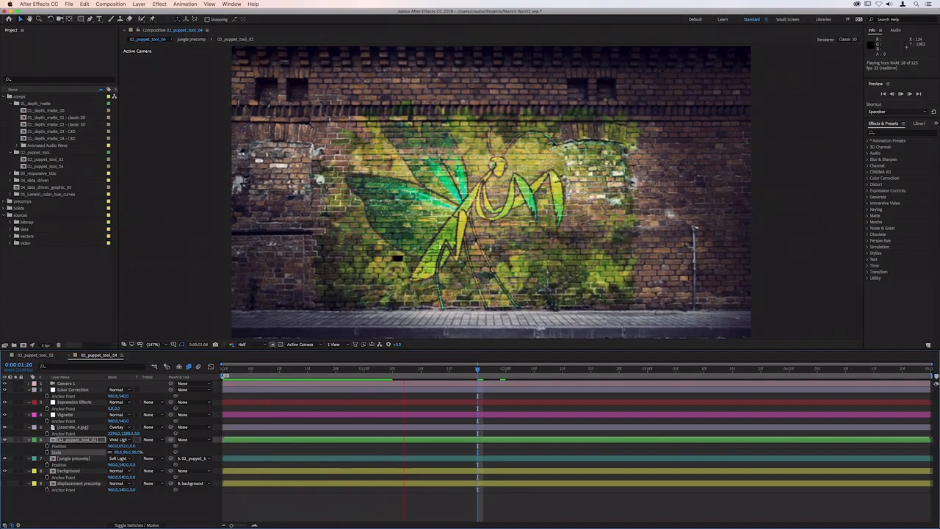
# Preview the mantis mural composition with its view maximized
pyautogui.press('`')
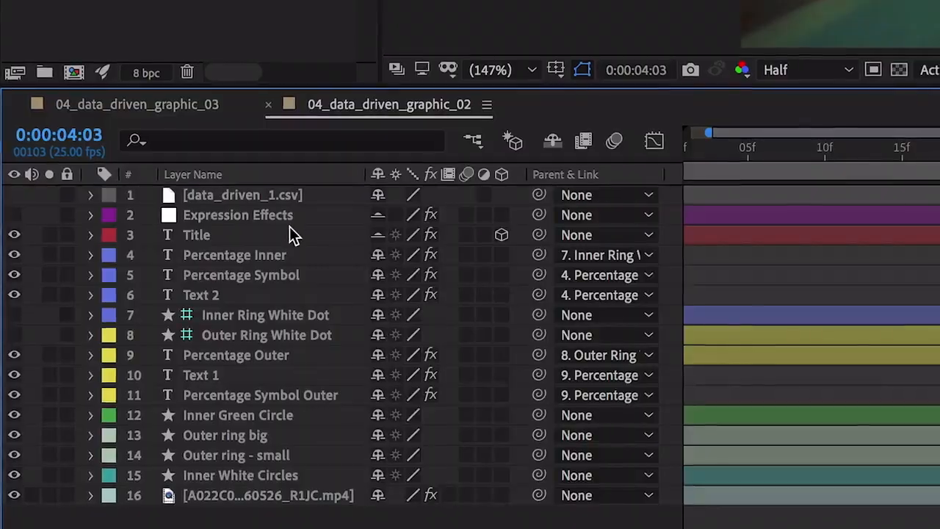
# Reveal the expressions on the Expression Effects layer of 04_data_driven_graphic_02 and open the Color 2 expression for editing
pyautogui.click(298, 215)
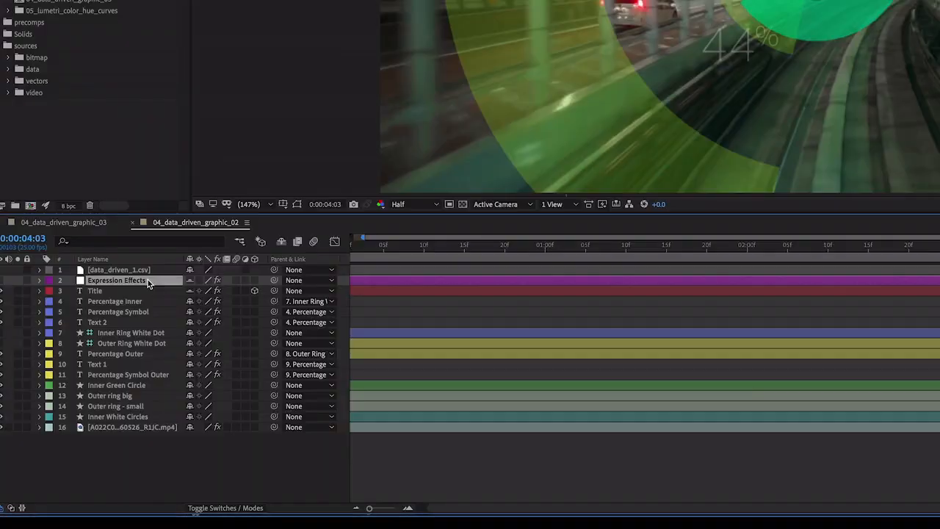
pyautogui.press('e')
pyautogui.press('e')
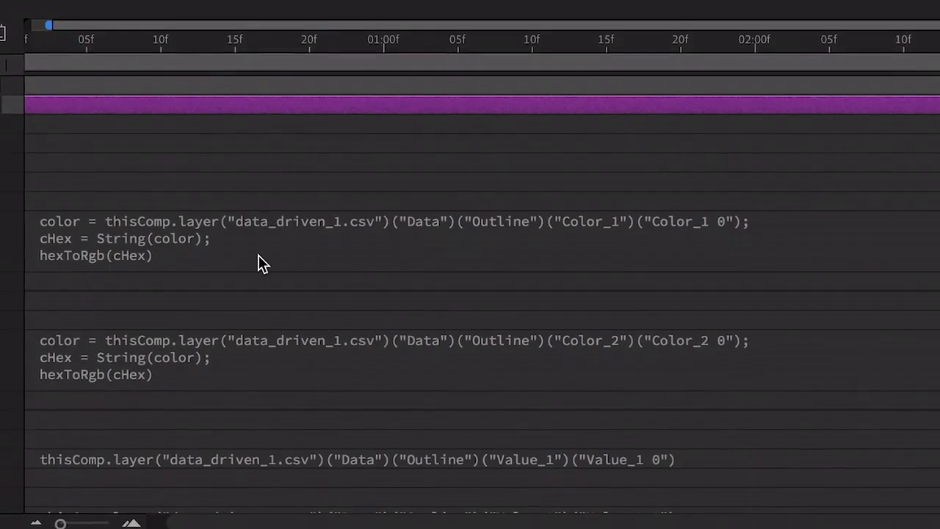
pyautogui.click(491, 360)
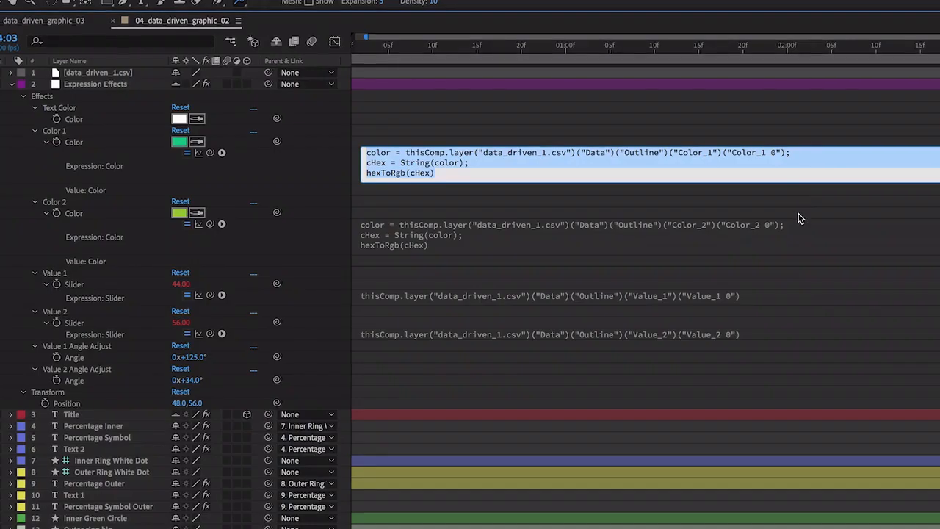
pyautogui.click(782, 338)
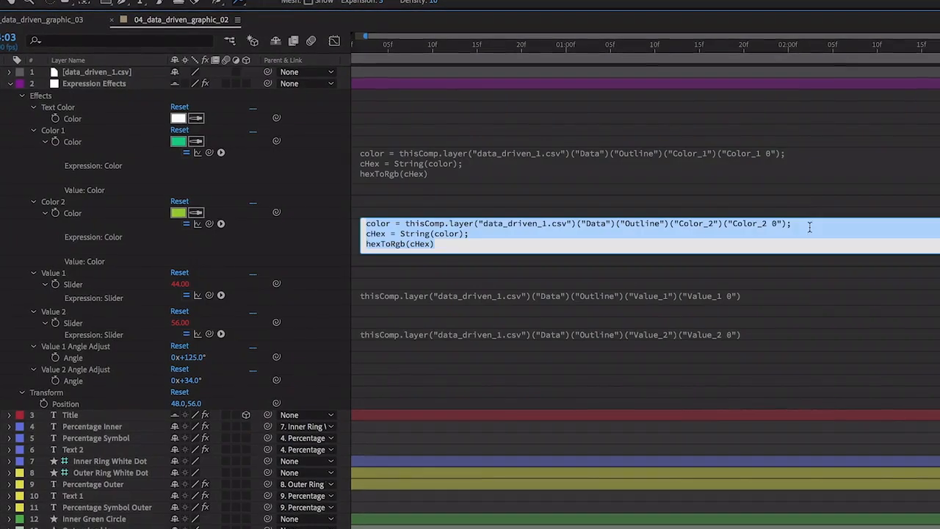
pyautogui.click(793, 292)
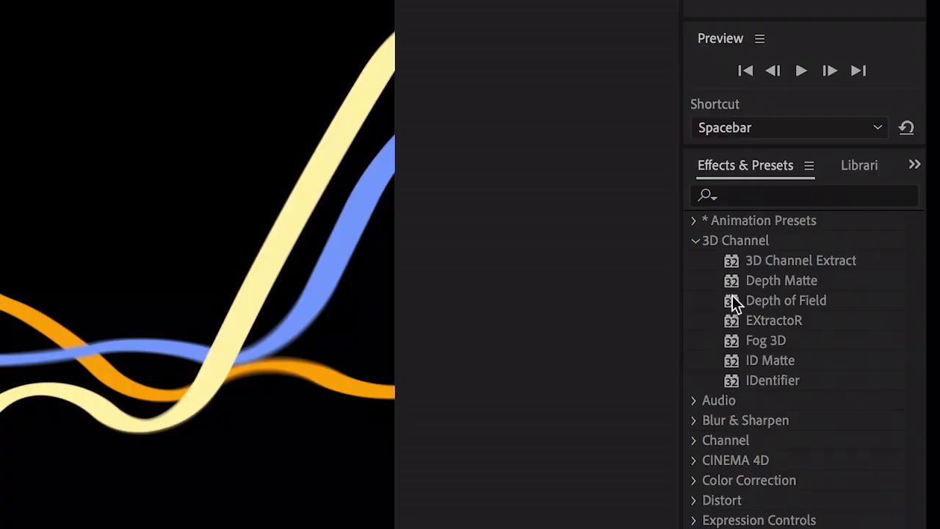
# Apply the 3D Channel Extract effect to the 02_depth_matte_01 layer of colored waves
pyautogui.moveTo(738, 259); pyautogui.dragTo(0, 346)
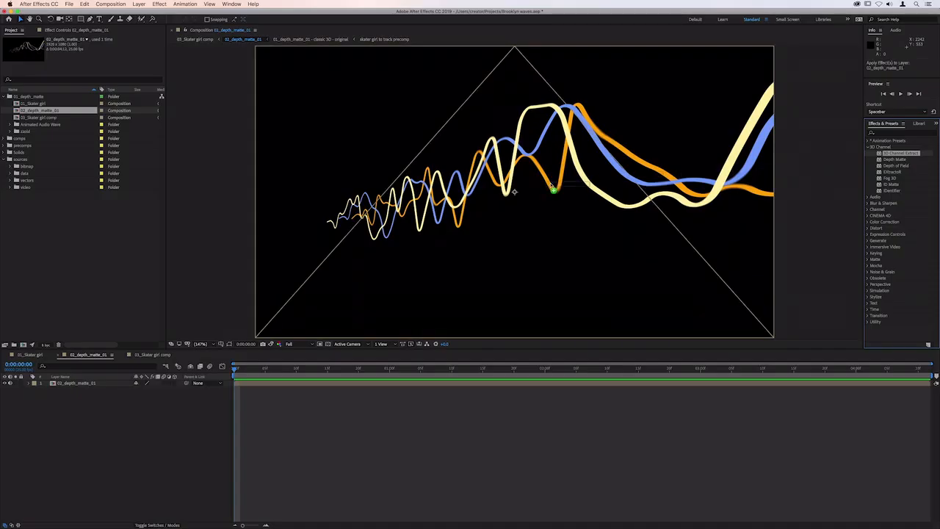
pyautogui.moveTo(553, 189); pyautogui.dragTo(552, 186)
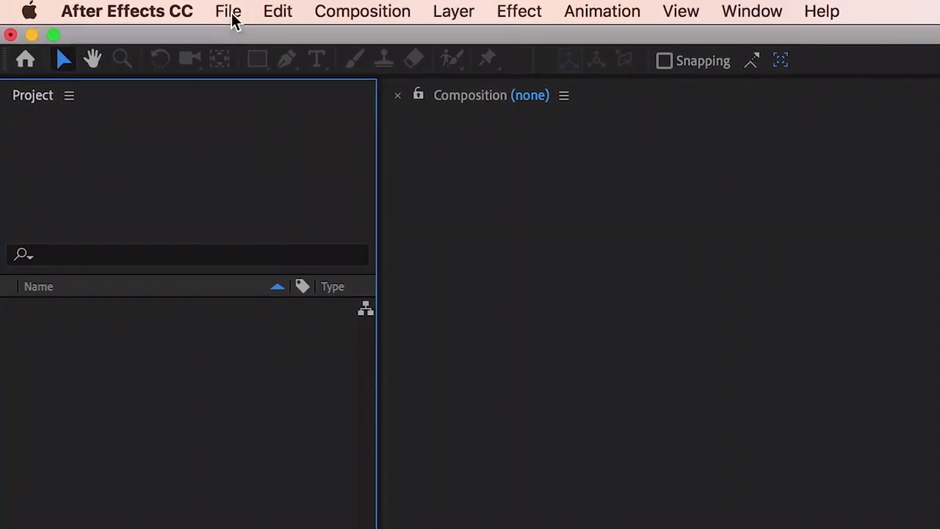
# Import an Adobe Animate project into the empty After Effects project with Create Composition enabled
pyautogui.click(230, 14)
pyautogui.moveTo(460, 315)
pyautogui.click(527, 317)
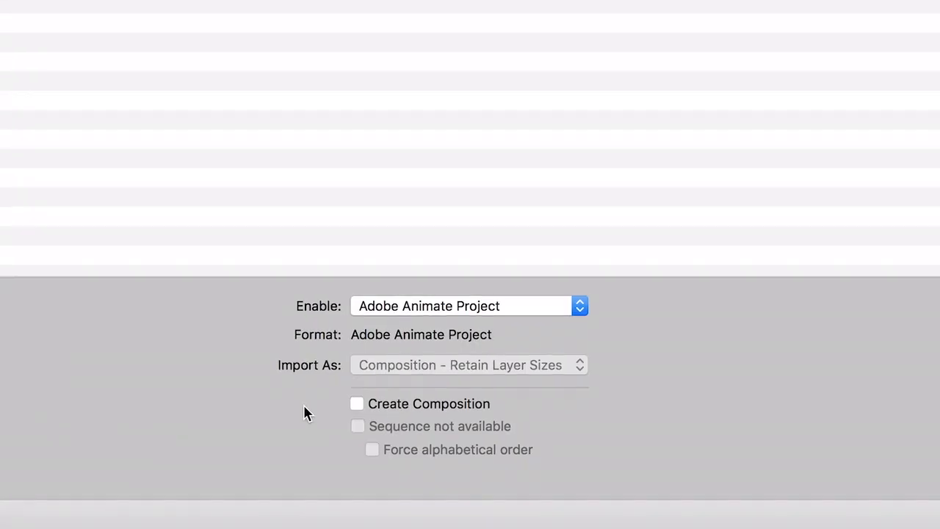
pyautogui.click(353, 400)
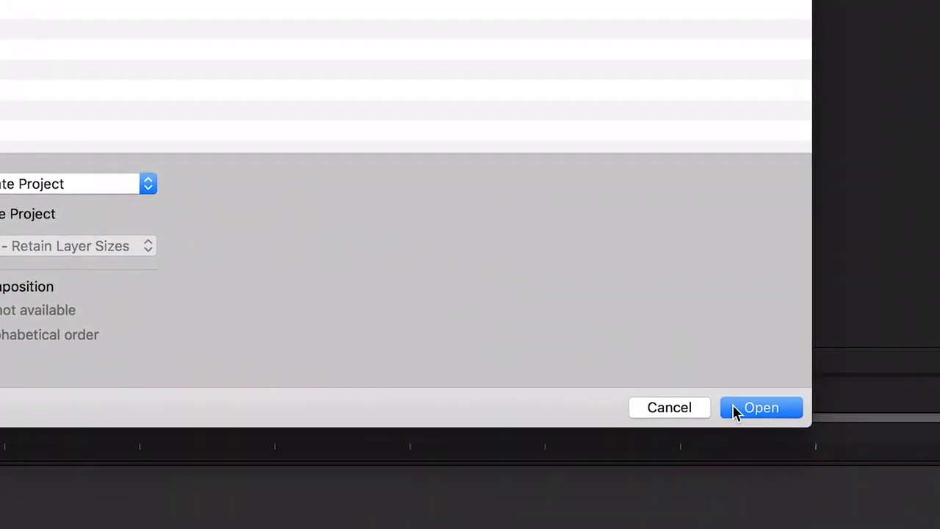
pyautogui.click(736, 412)
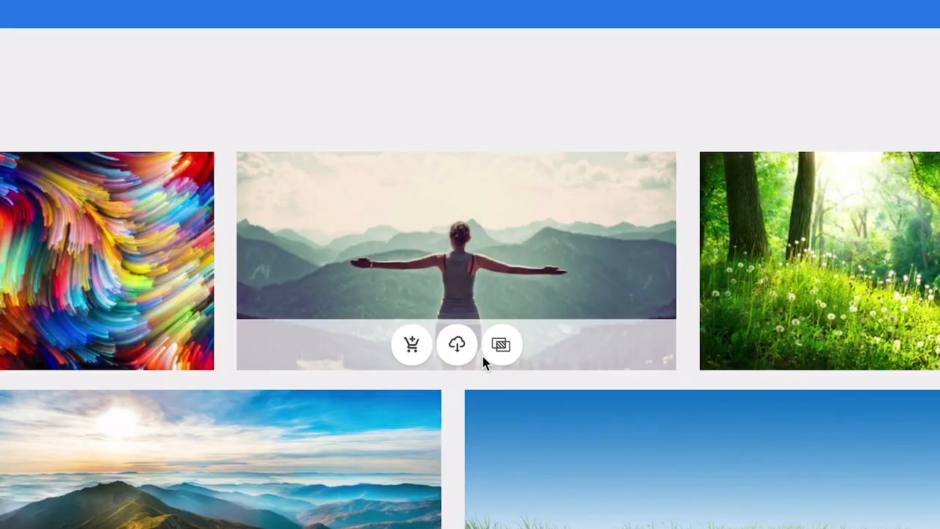
pyautogui.moveTo(497, 351)
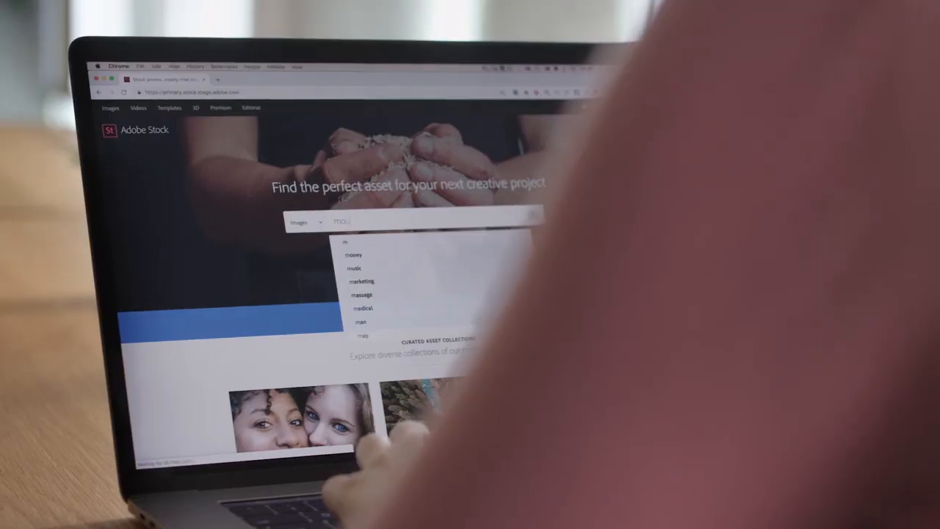
# Search Adobe Stock images for mountains and find similar results by color using colors.jpg as the reference image
pyautogui.write('ntains')
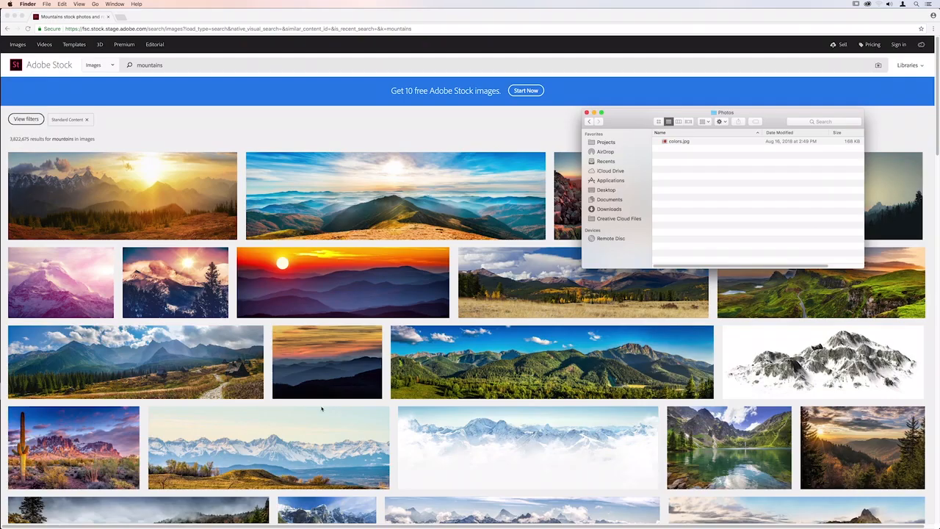
pyautogui.moveTo(669, 141); pyautogui.dragTo(473, 167)
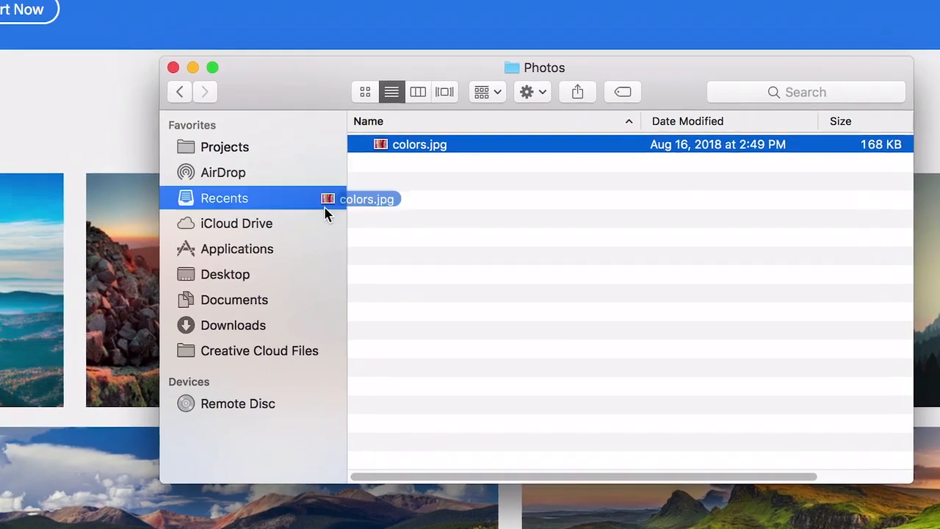
pyautogui.moveTo(494, 294); pyautogui.dragTo(496, 297)
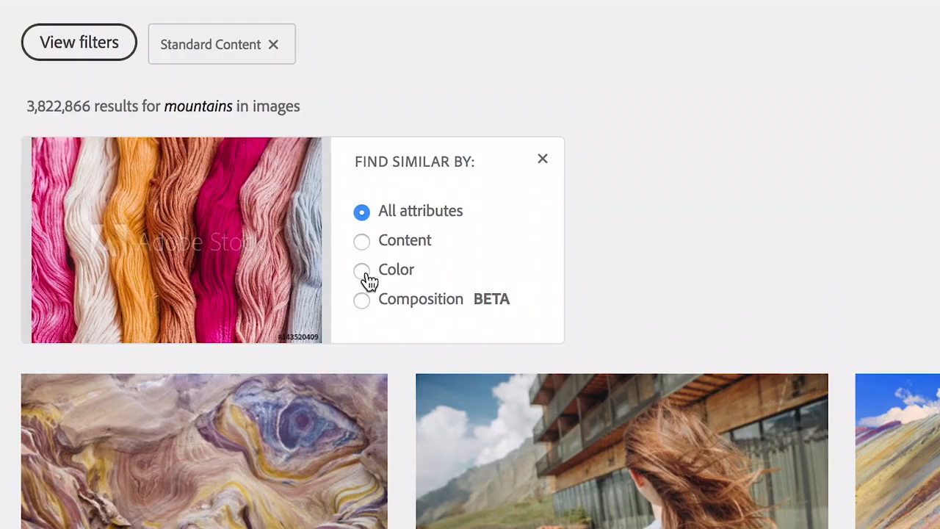
pyautogui.click(116, 190)
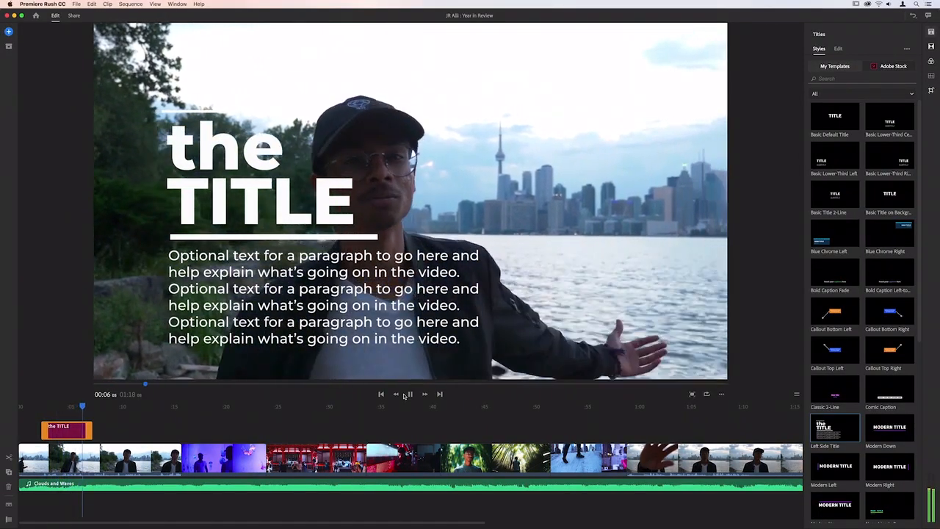
# Switch to Premiere Rush, bring up the options for adding content, and enter the text "low"
pyautogui.click(9, 31)
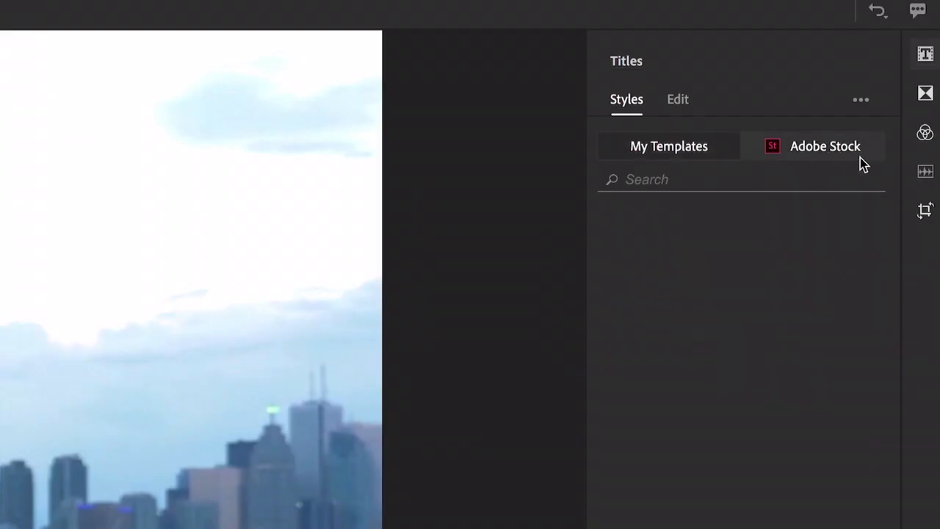
pyautogui.write('low')
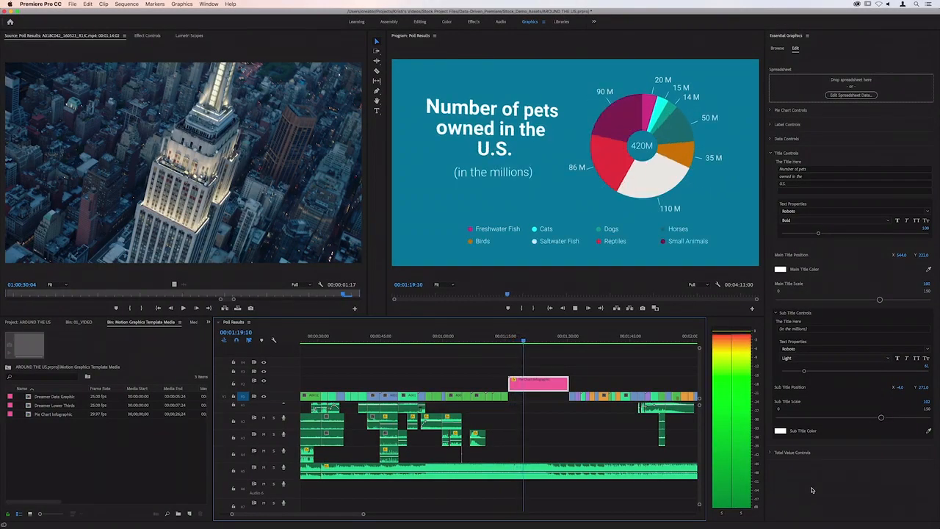
# In Premiere Pro, load 04_Shoes_poll.csv as the pie chart infographic's spreadsheet and map its data label to the Shoes column
pyautogui.moveTo(370, 163); pyautogui.dragTo(450, 158)
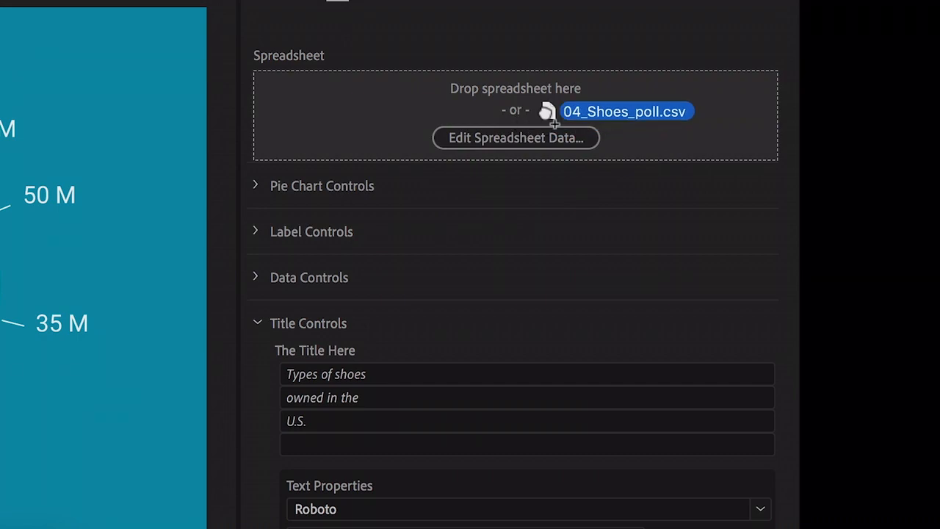
pyautogui.moveTo(547, 116); pyautogui.dragTo(548, 117)
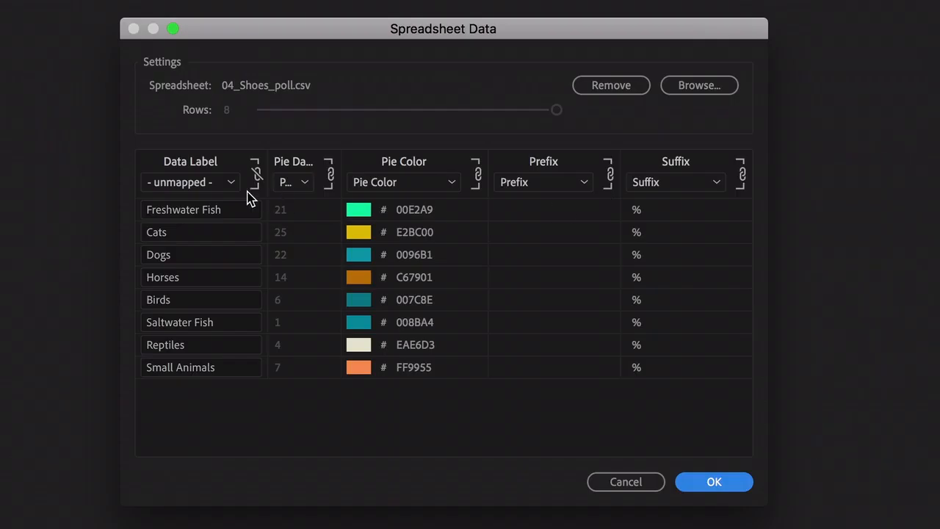
pyautogui.click(90, 127)
pyautogui.click(204, 253)
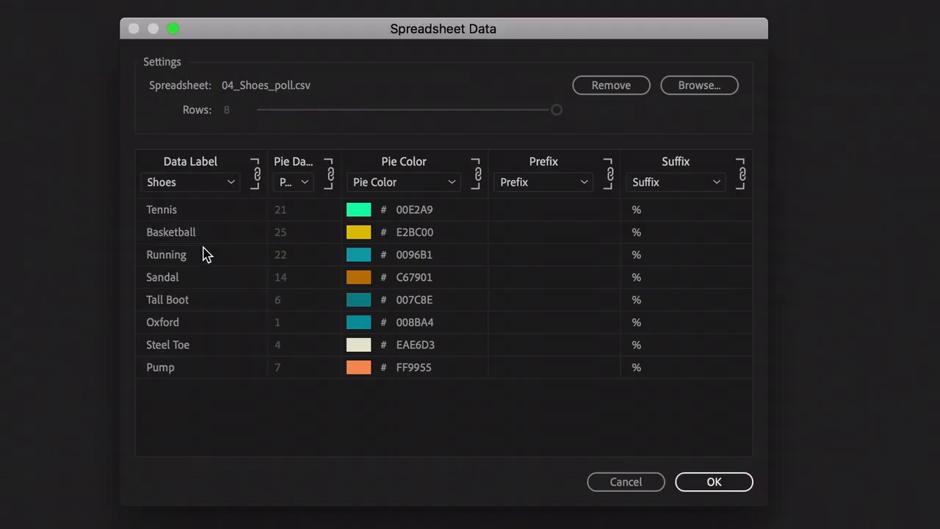
# Open the original 04_Shoes_poll.csv file for editing from the project's media list
pyautogui.rightClick(171, 188)
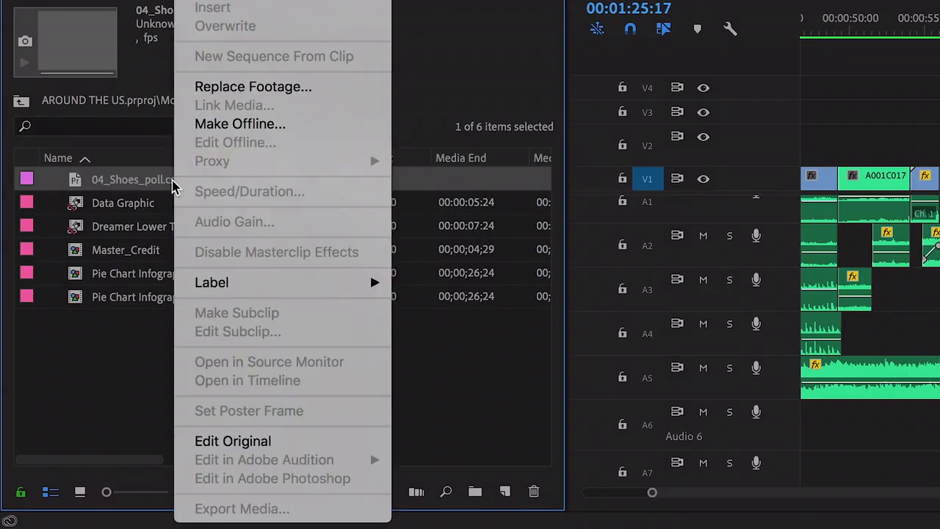
pyautogui.click(286, 442)
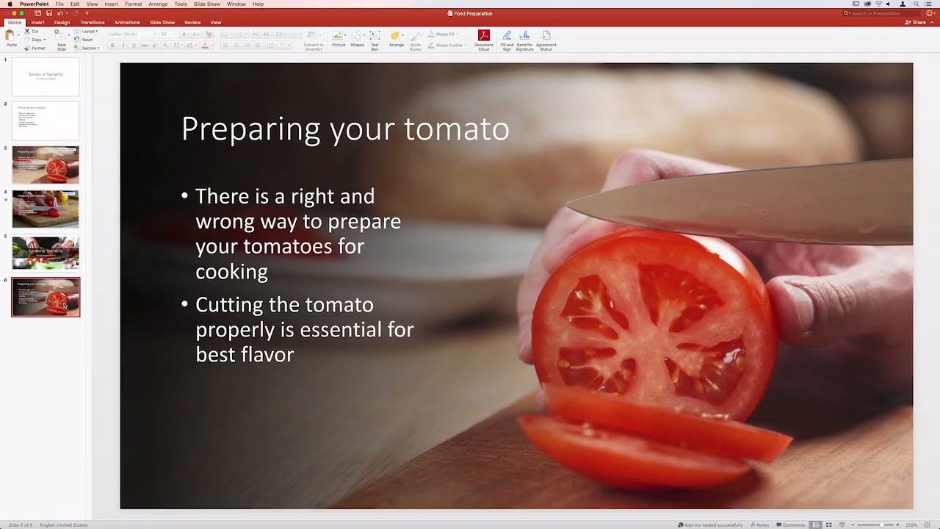
# Switch from the Food Preparation presentation to the Tomato assets folder and select tomato loop.mp4
pyautogui.press('super+Tab')
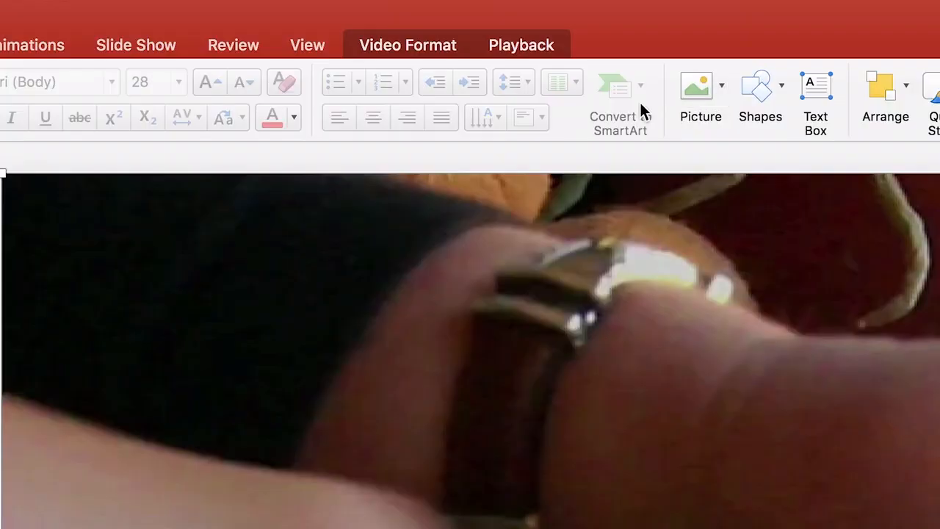
pyautogui.click(523, 49)
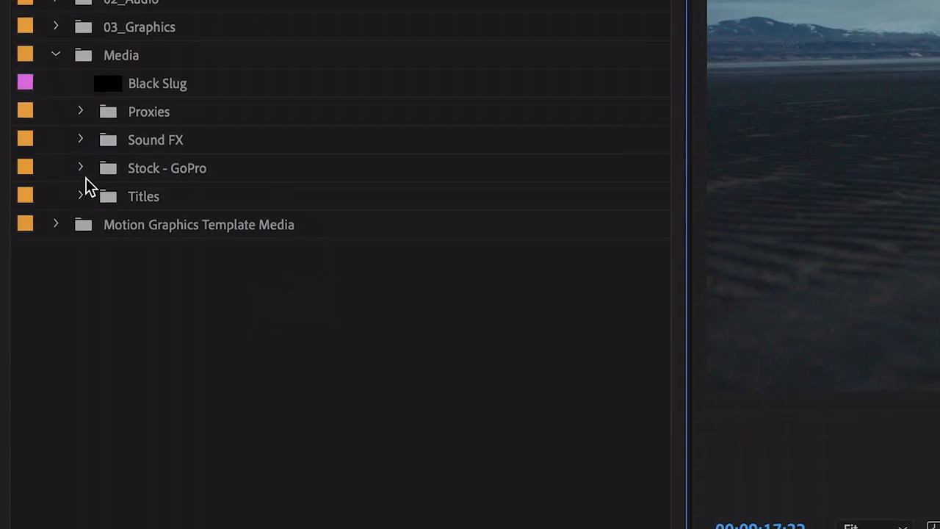
# Switch to Premiere Pro, open the Stock - GoPro bin, and preview the water slide clip AdobeStock_221359852
pyautogui.click(28, 171)
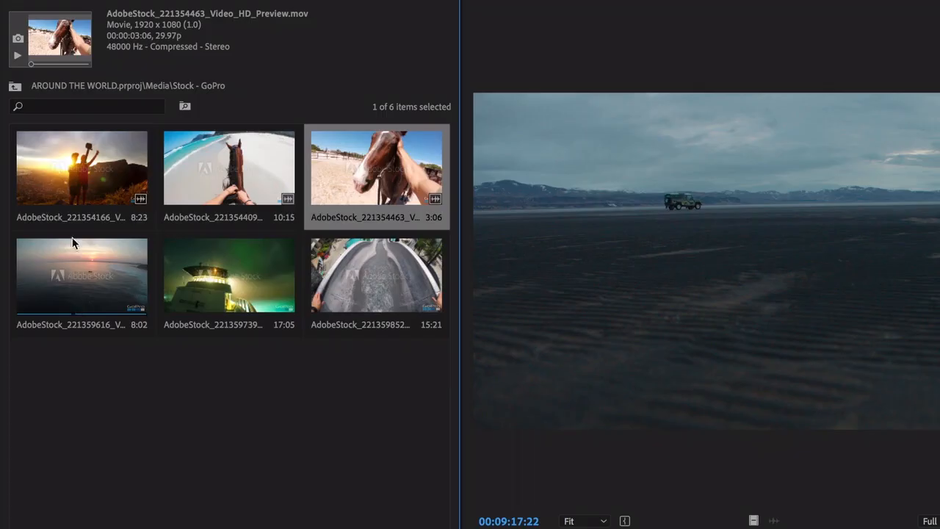
pyautogui.doubleClick(61, 177)
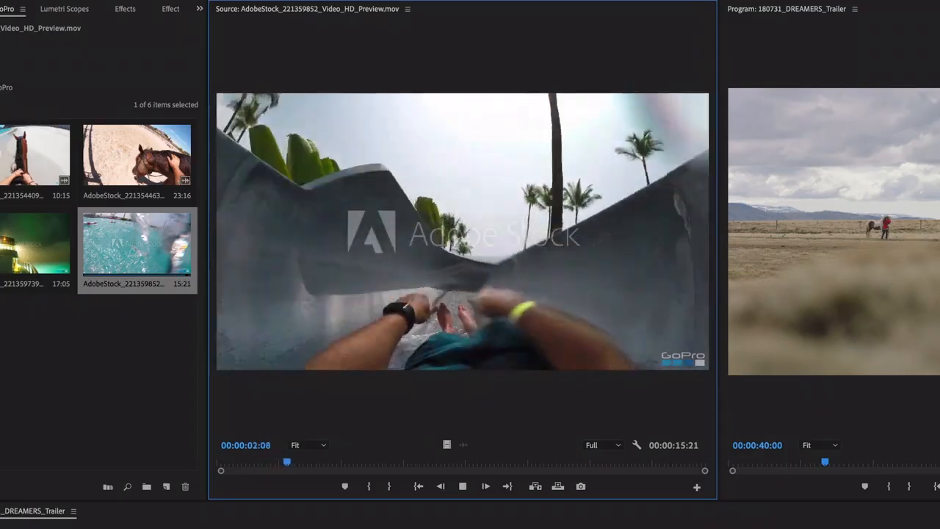
pyautogui.click(421, 272)
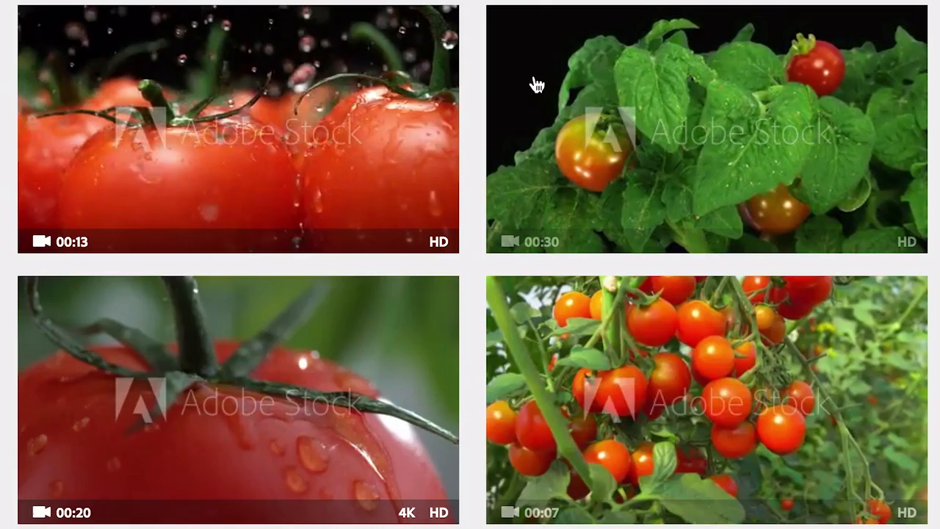